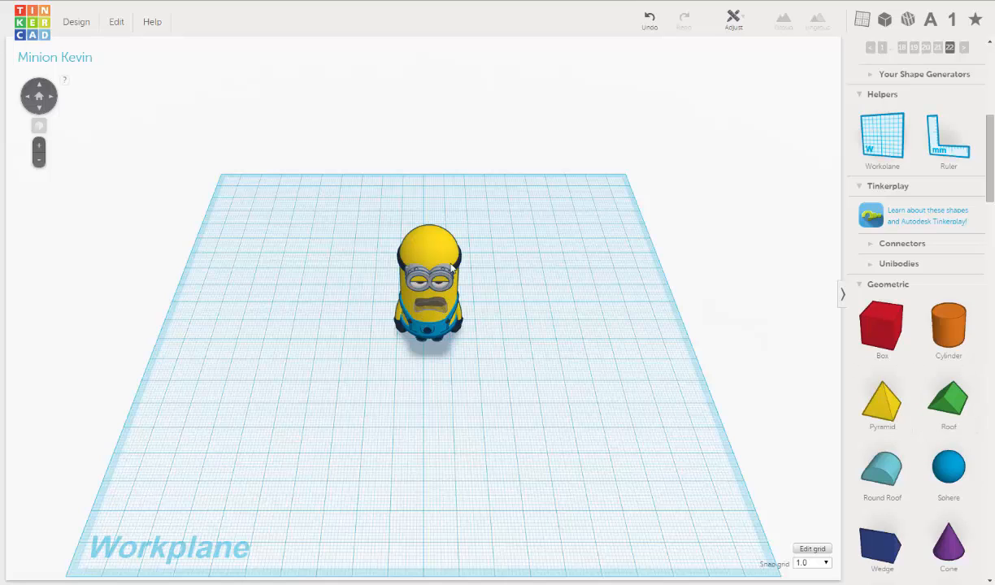
- Turn the yellow body cylinder into a hole to inspect how deep the mouth shape sits, and restore its solid yellow colour
right_drag(455, 258, 429, 283)
scroll(464, 260, up, 6)
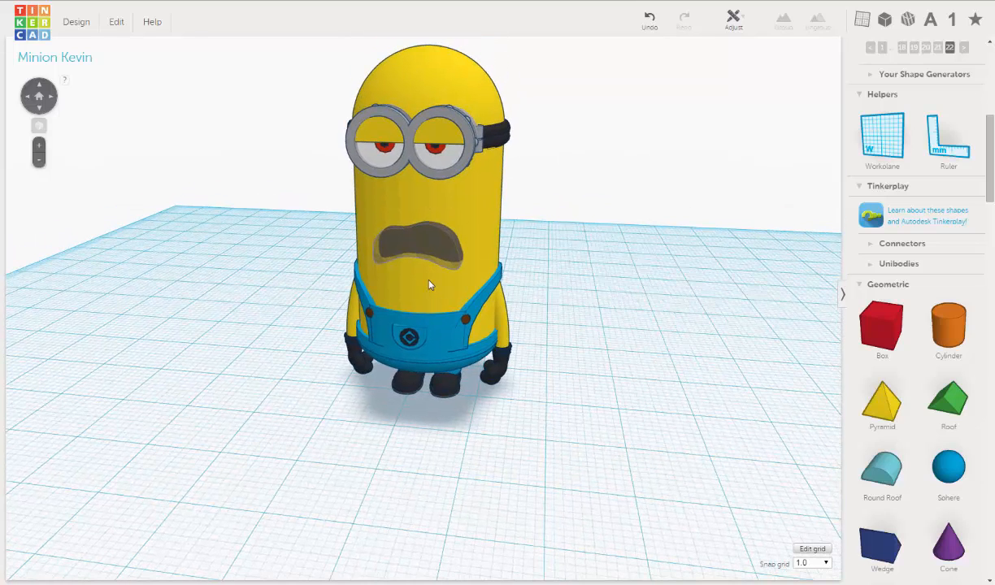
scroll(431, 284, up, 2)
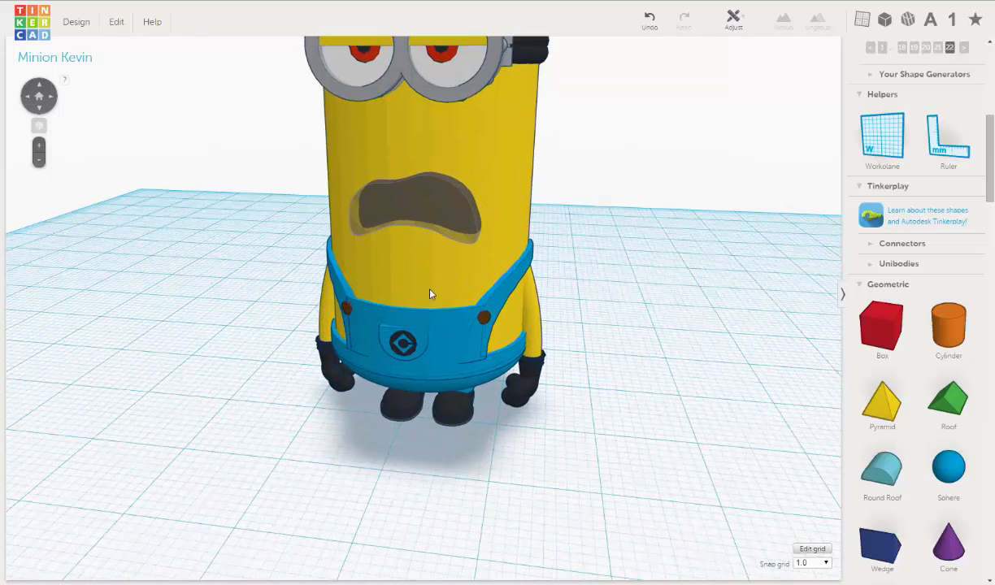
middle_drag(452, 240, 452, 255)
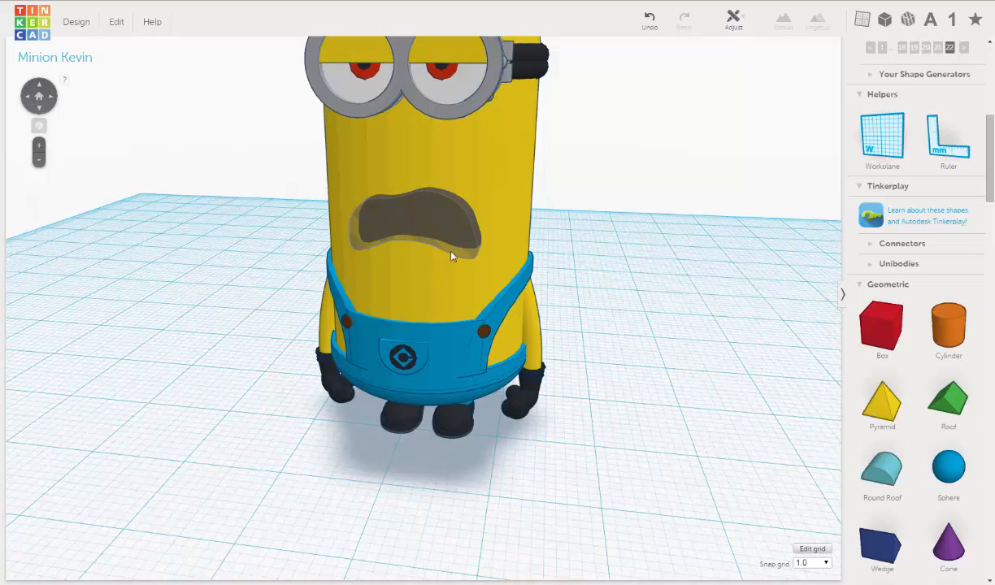
click(469, 213)
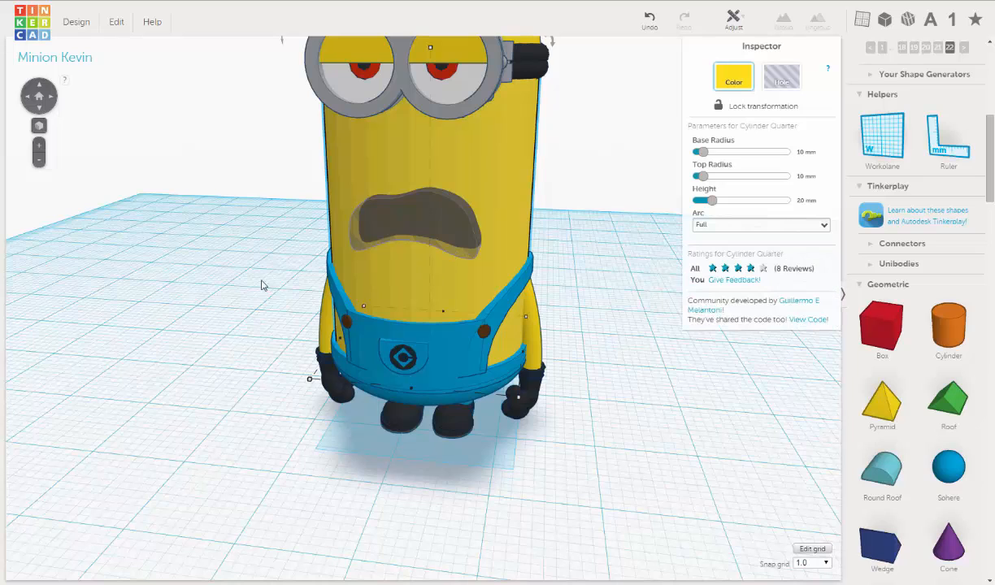
right_drag(127, 278, 124, 279)
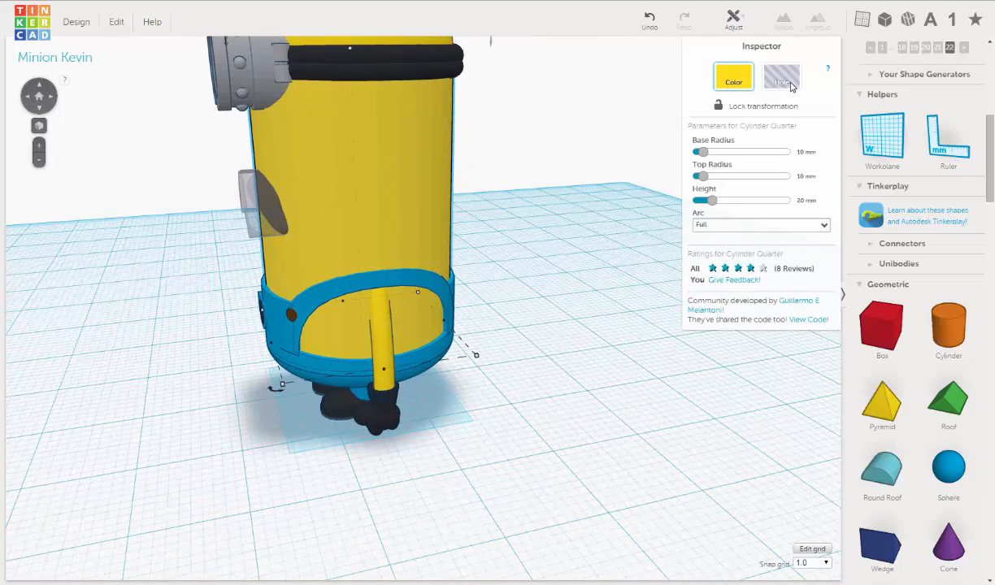
key(h)
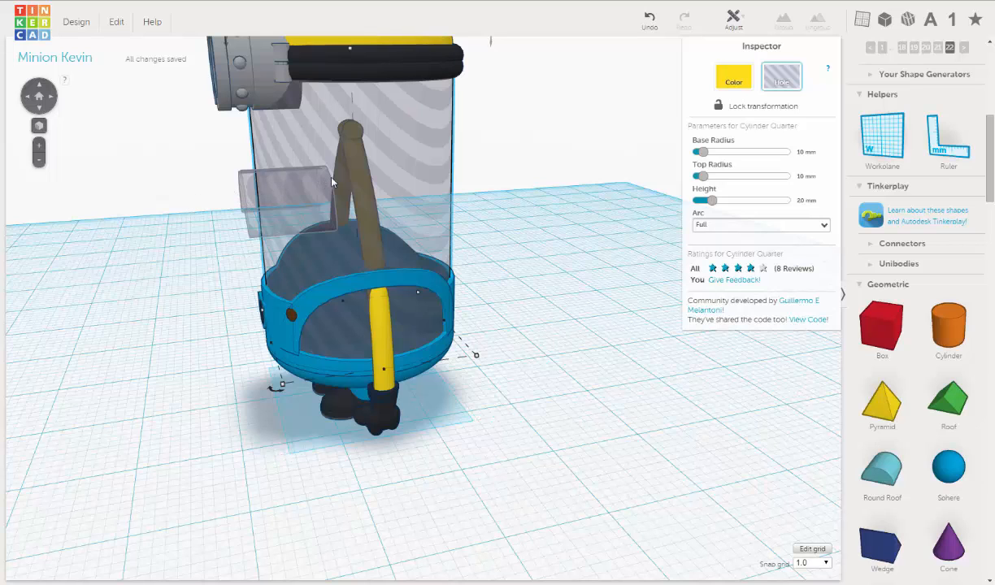
right_drag(332, 182, 248, 204)
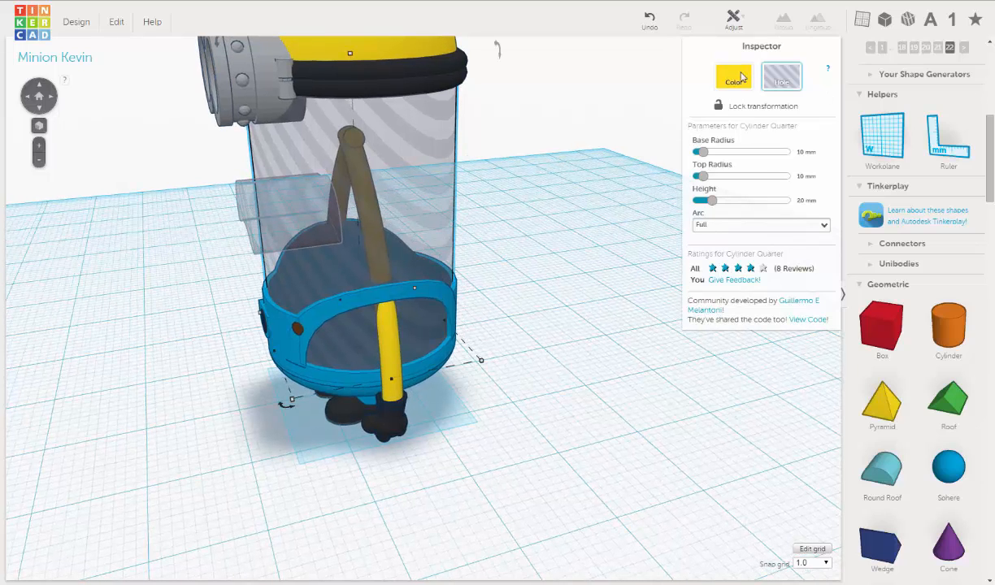
click(735, 76)
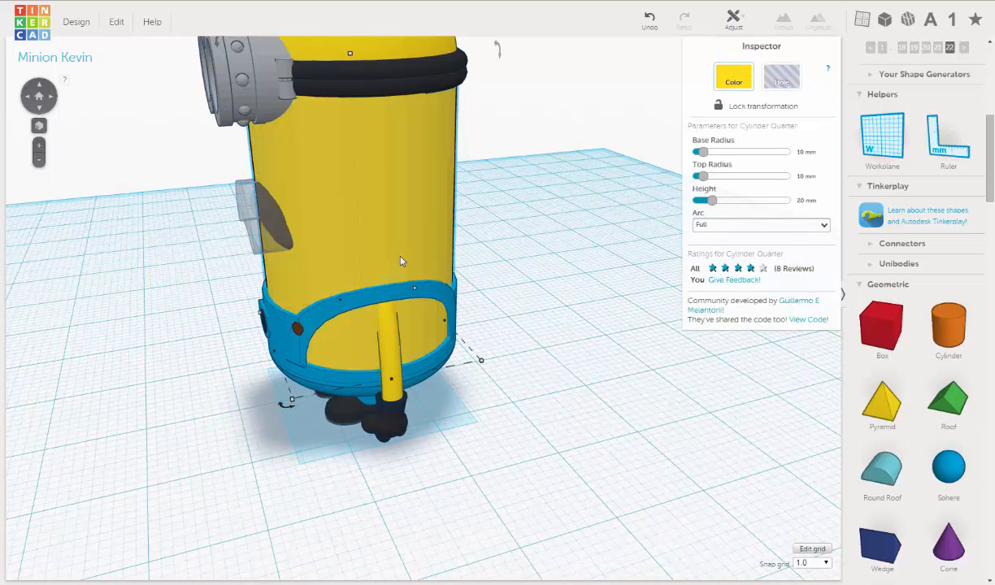
- Move the mouth-shaped hole slightly deeper into the front of the body
click(248, 200)
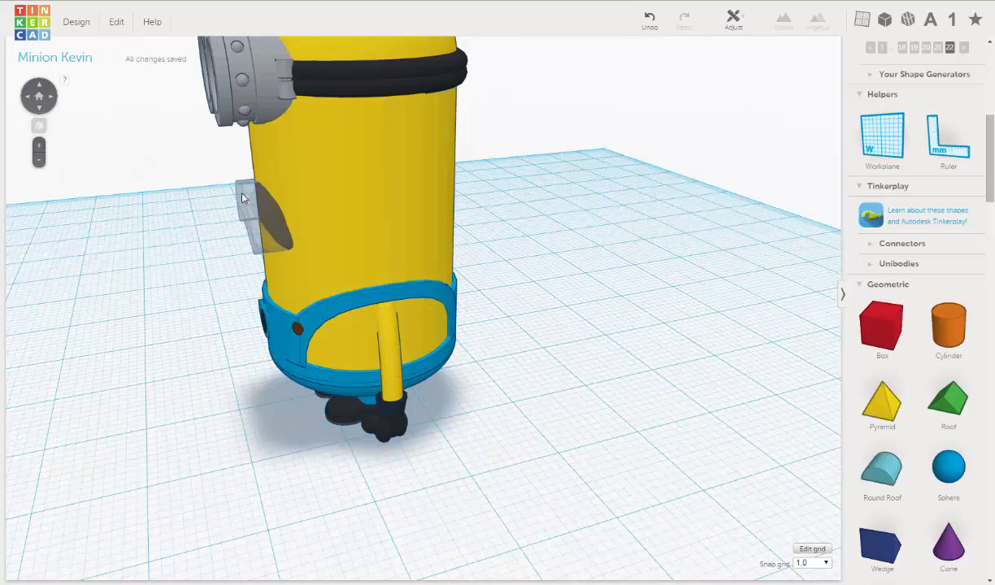
click(238, 206)
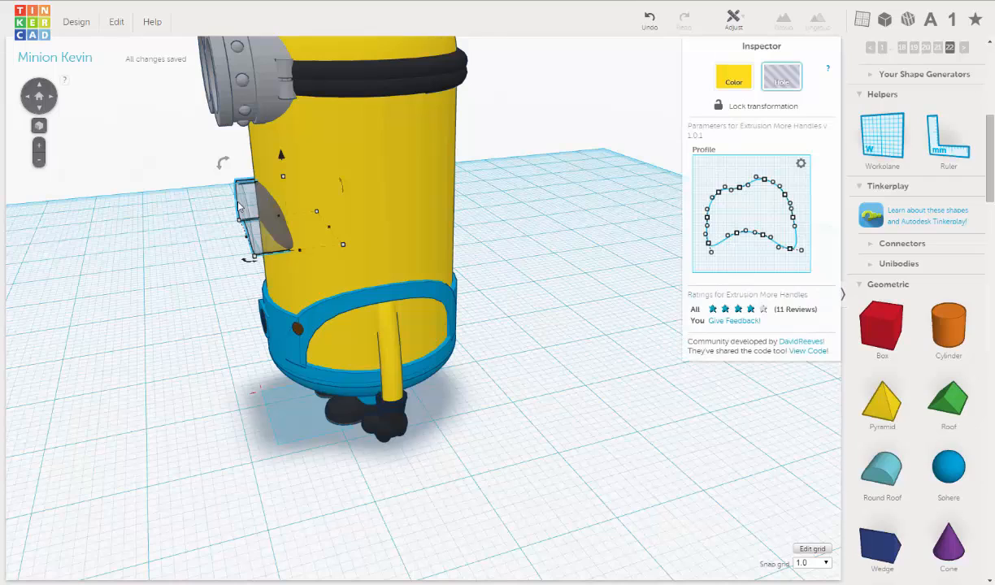
key(Right)
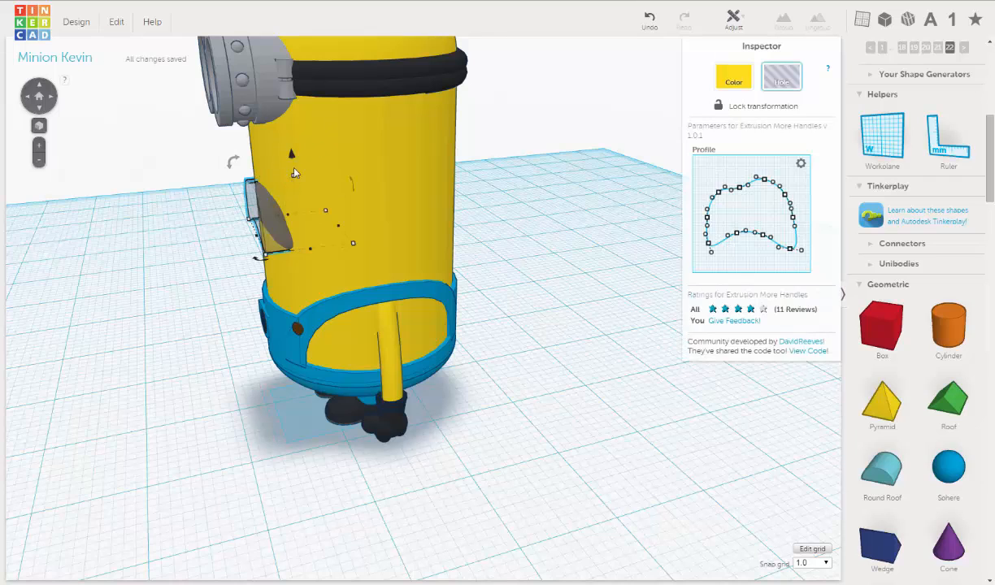
- Try grouping the mouth-shaped hole with the body to cut the mouth opening, and undo the grouping
click(385, 176)
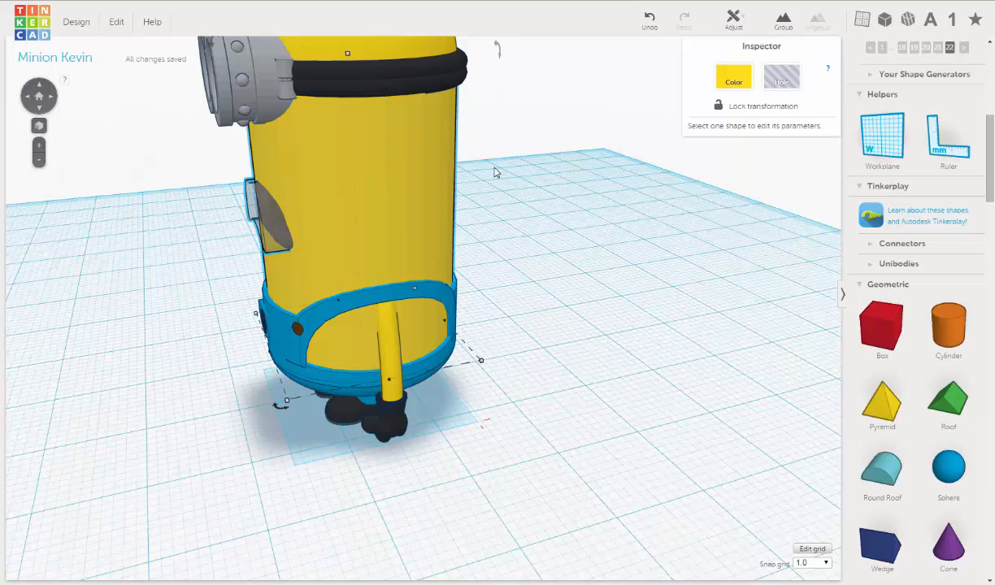
scroll(499, 175, down, 3)
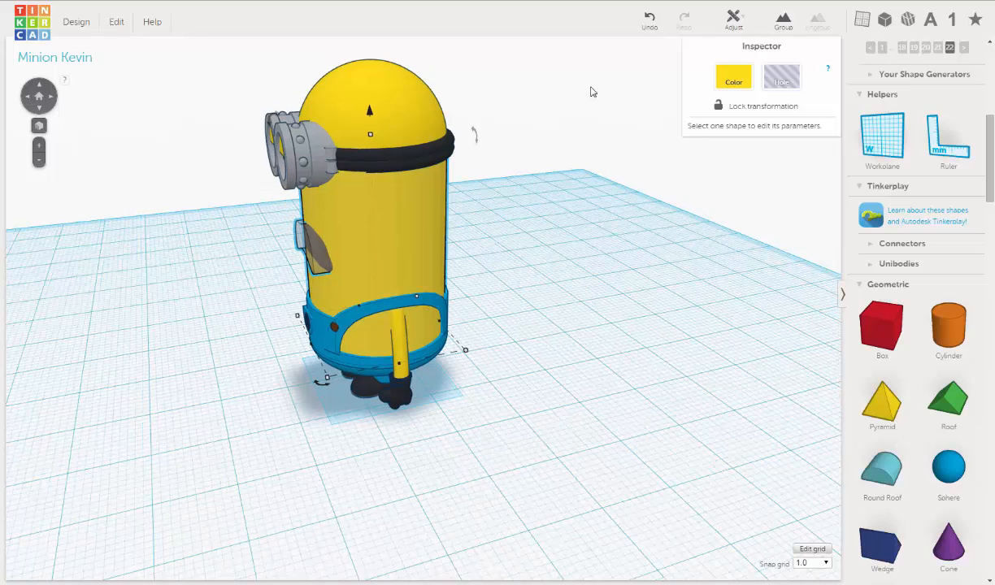
key(ctrl+g)
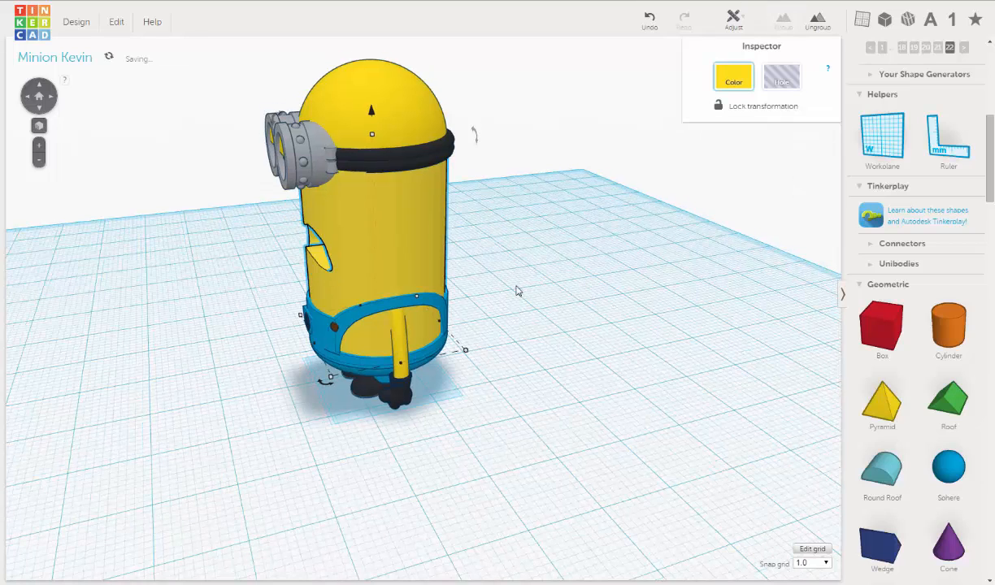
right_drag(741, 252, 662, 255)
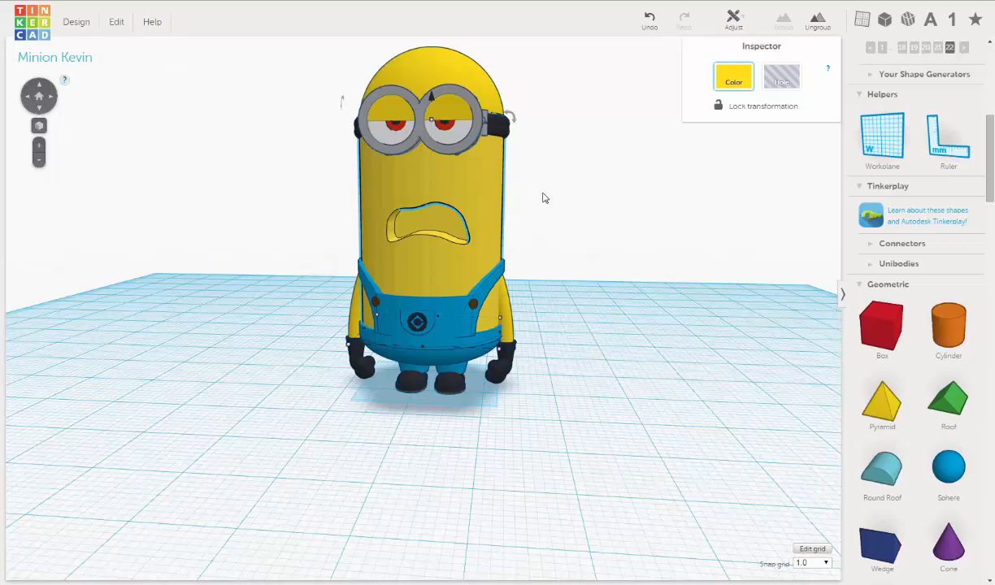
right_drag(544, 198, 556, 200)
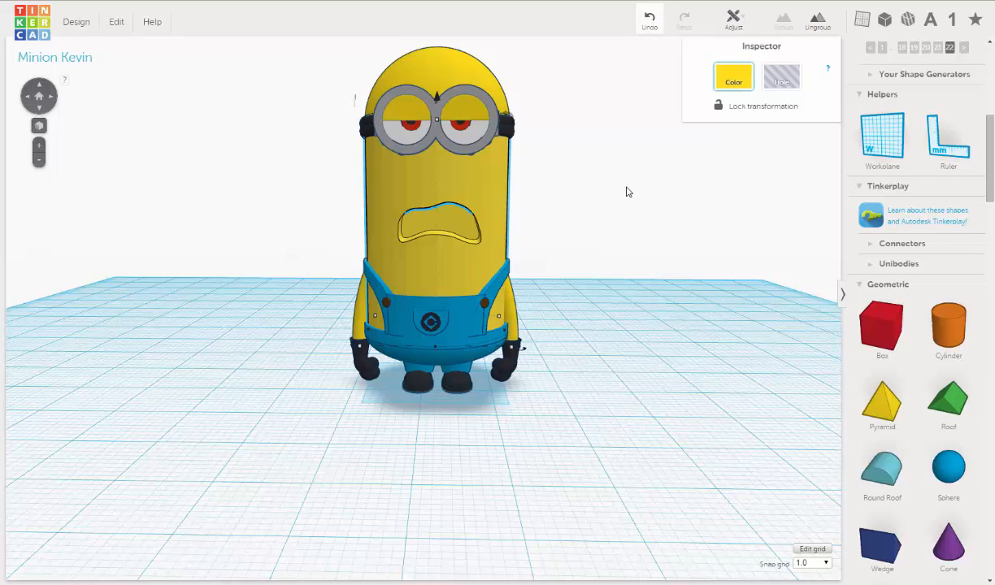
key(ctrl+z)
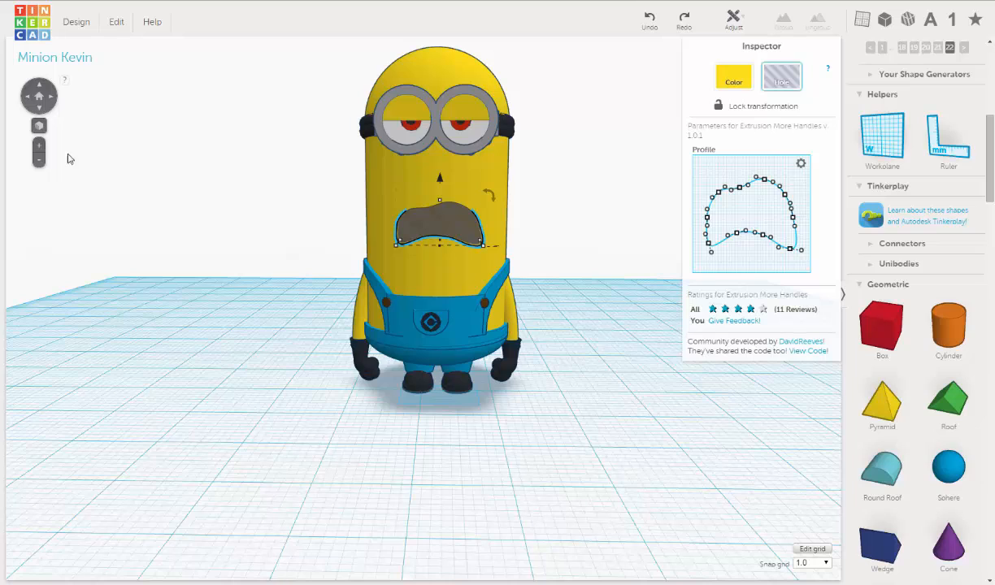
- Duplicate the mouth-shaped hole in place and group one copy with the yellow body to cut the mouth opening
click(117, 26)
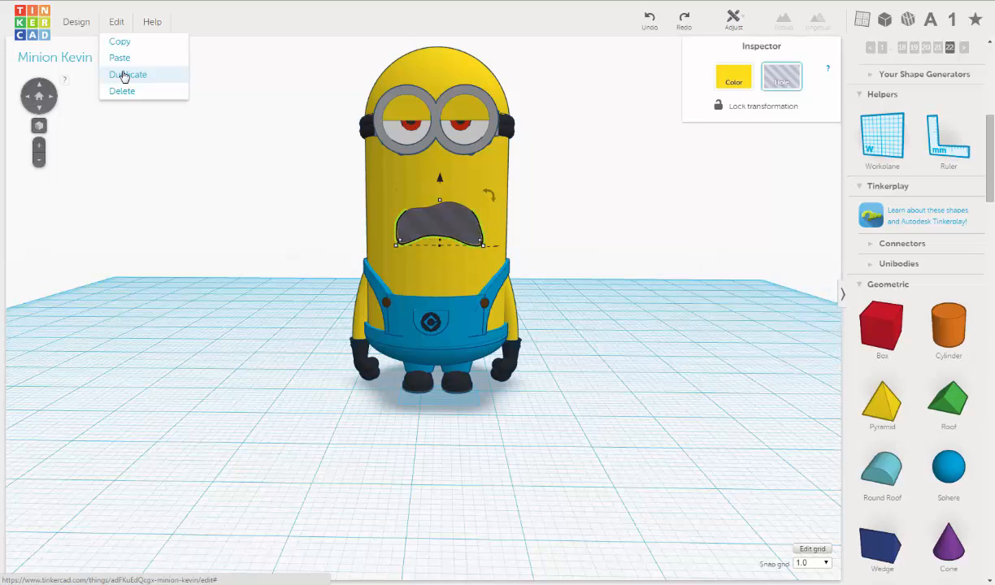
click(123, 74)
right_drag(102, 275, 387, 242)
click(245, 256)
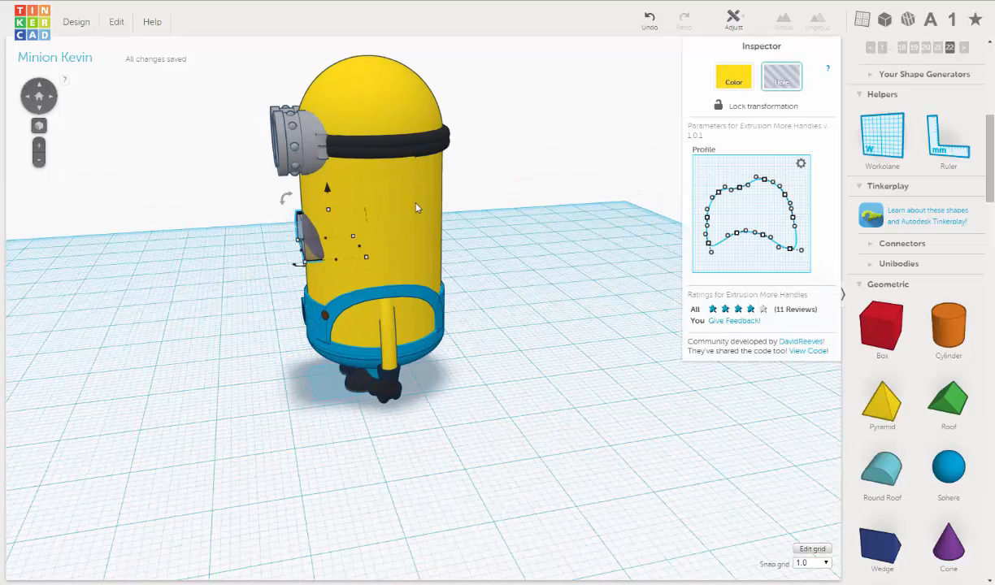
key(ctrl+a)
right_drag(415, 207, 562, 171)
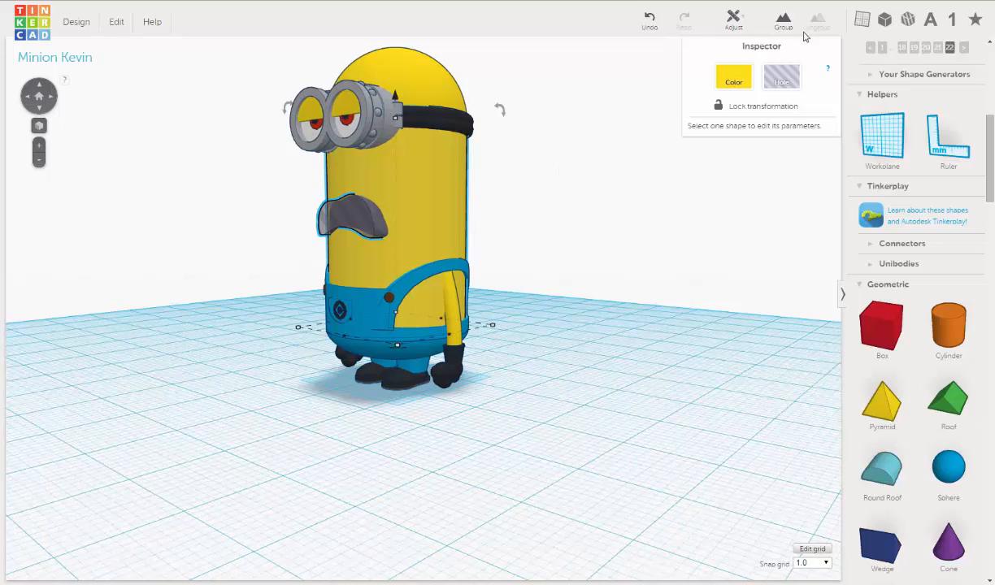
click(782, 19)
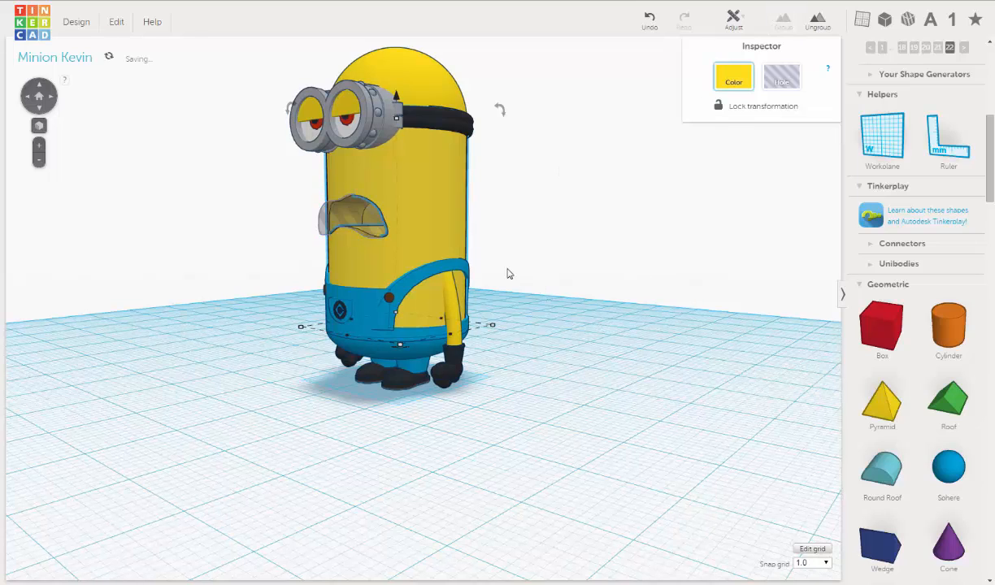
- Turn the remaining mouth-shaped hole into a solid and colour it black
click(345, 218)
scroll(347, 231, up, 3)
scroll(348, 239, up, 5)
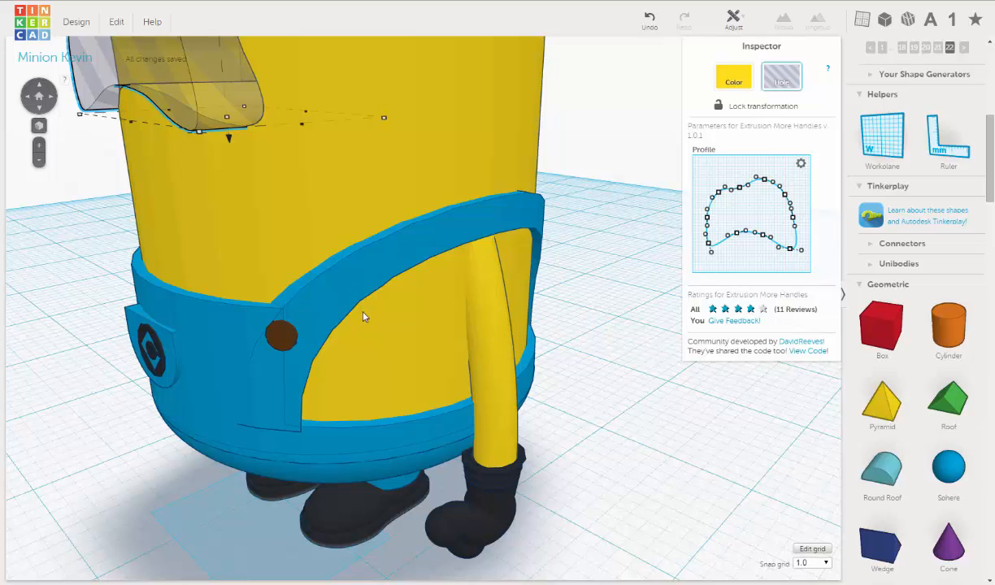
middle_drag(368, 328, 415, 446)
middle_drag(424, 191, 433, 219)
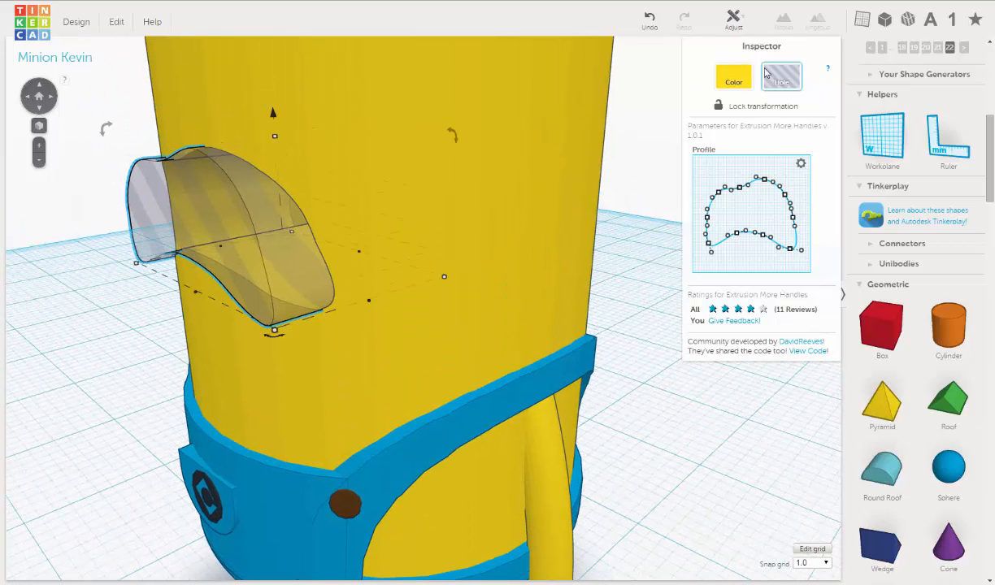
click(735, 83)
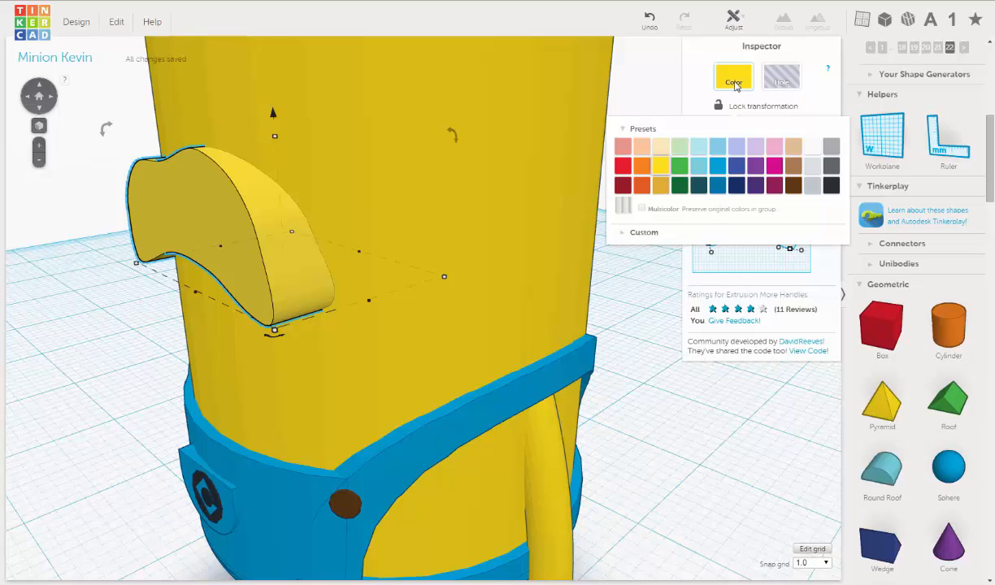
click(734, 82)
click(734, 82)
click(831, 188)
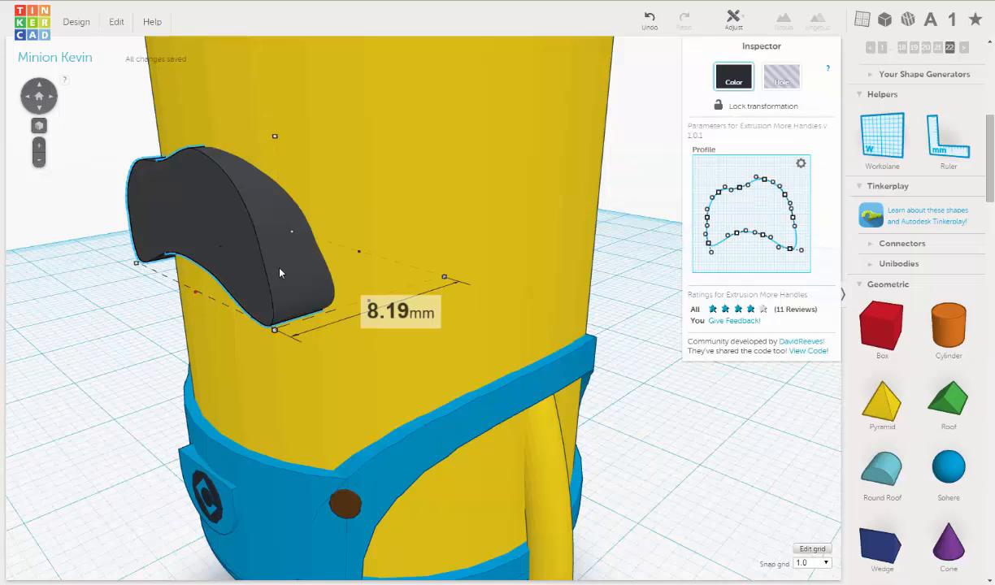
- Shorten the black mouth shape from its front face to a depth of 1.19 mm so it lines the back of the opening
drag(280, 273, 327, 252)
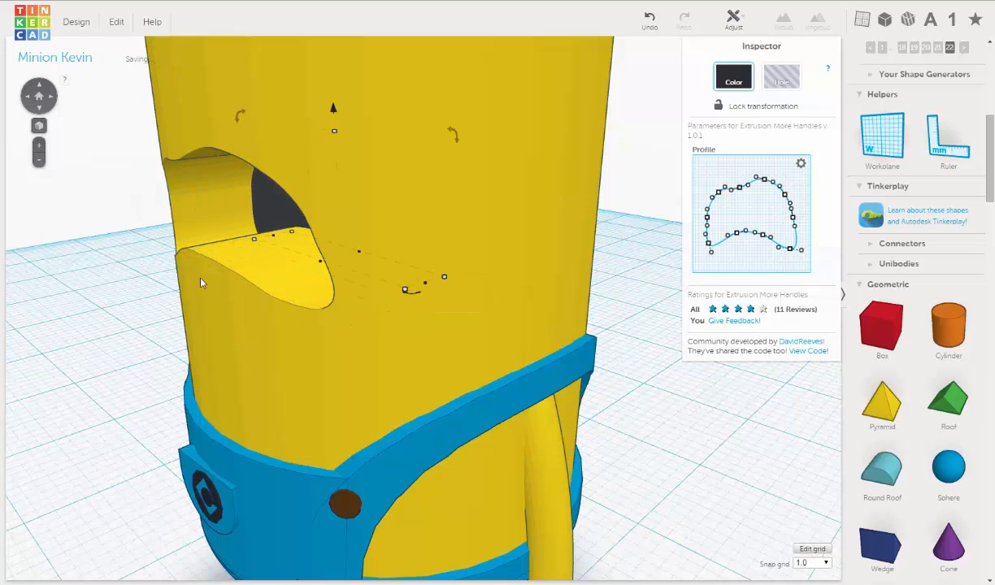
right_drag(229, 274, 200, 299)
right_drag(342, 191, 367, 201)
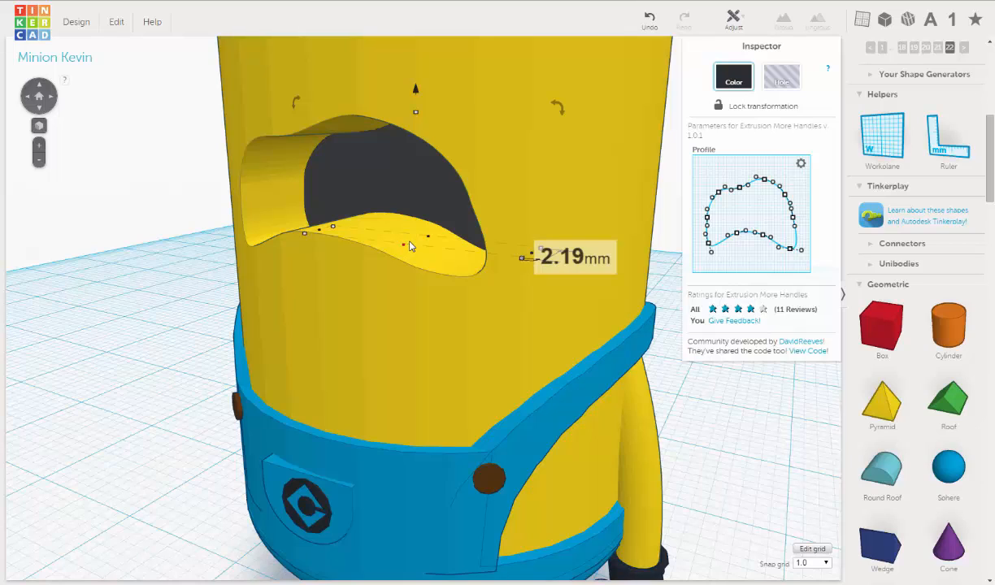
drag(405, 245, 414, 238)
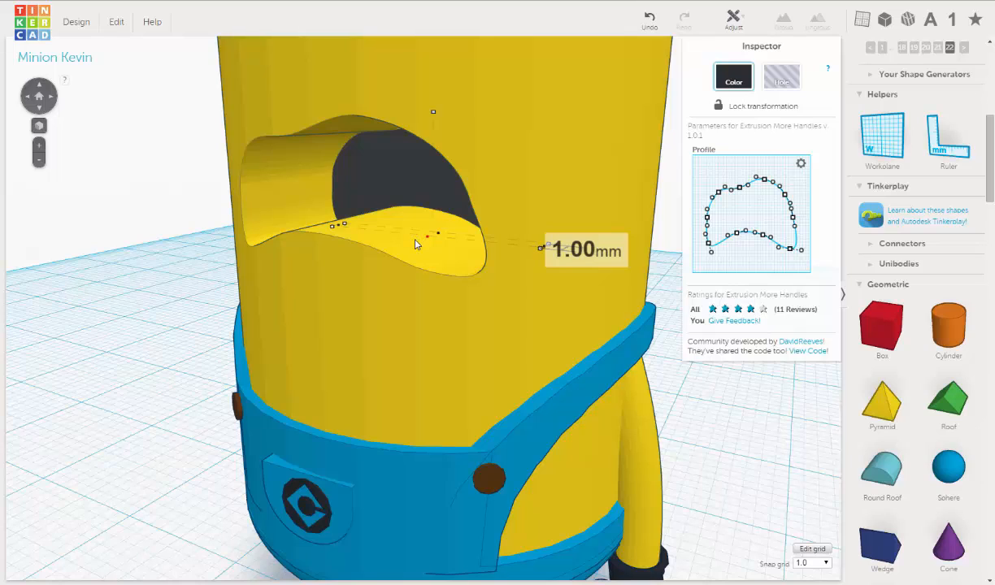
key(ctrl+z)
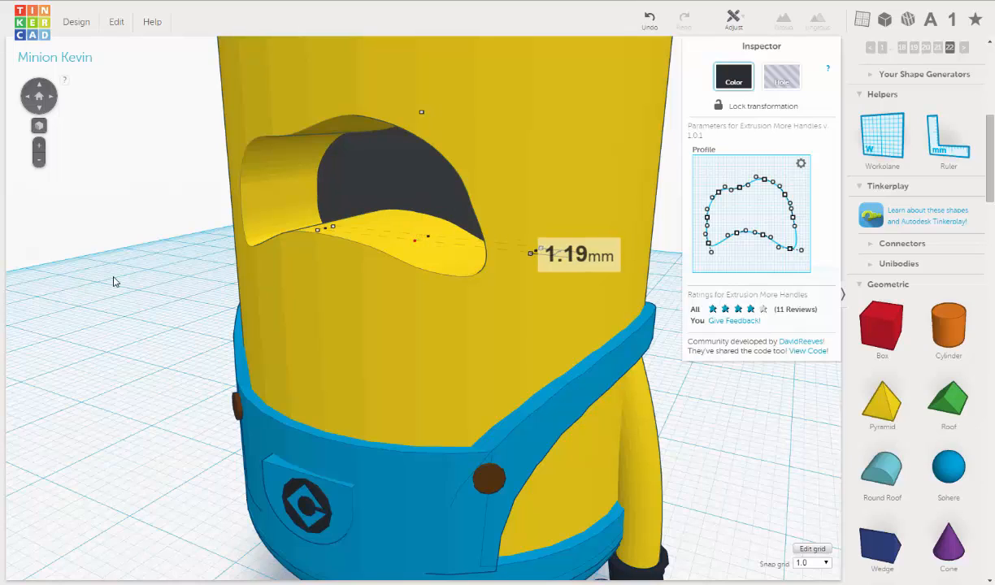
- Add an Extrusion More Handles community shape to the workplane beside the minion
right_drag(288, 258, 285, 256)
scroll(286, 256, down, 5)
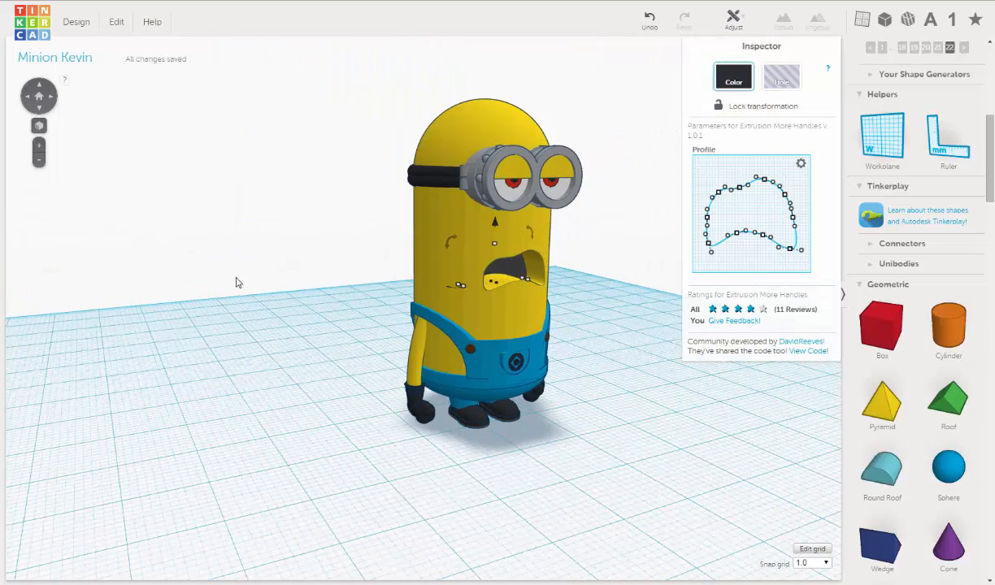
right_drag(202, 267, 245, 300)
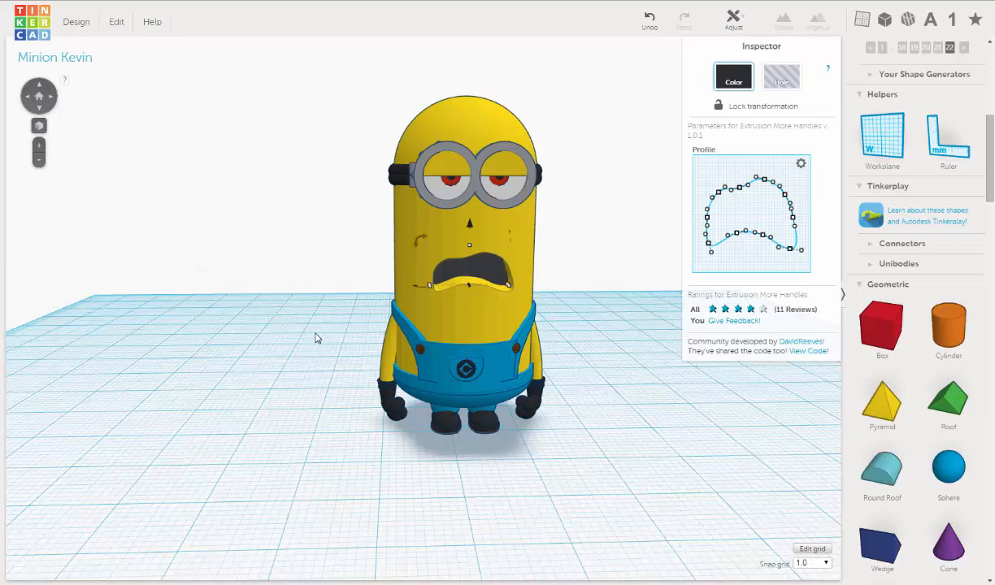
right_drag(318, 338, 262, 355)
middle_drag(195, 18, 115, 29)
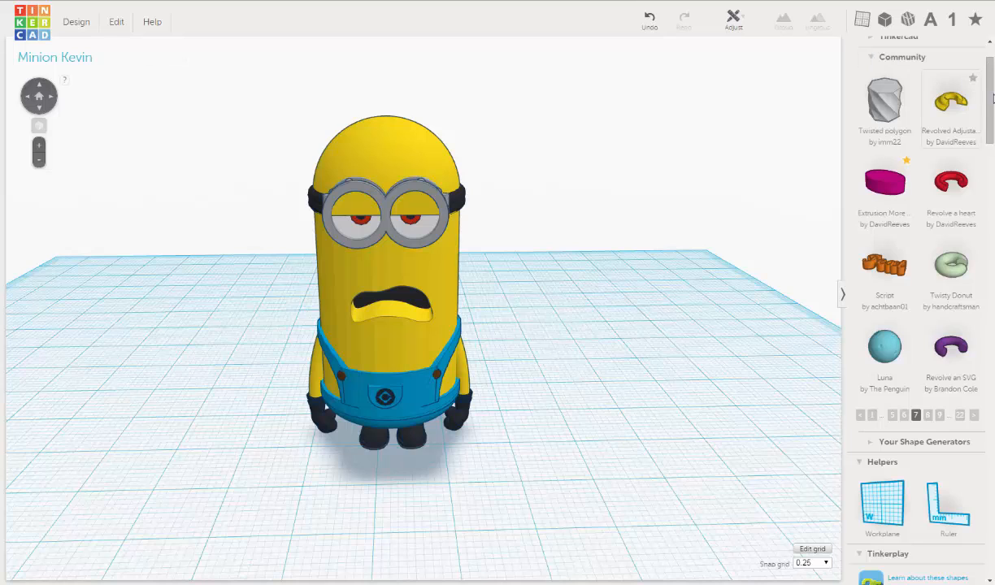
drag(992, 100, 992, 91)
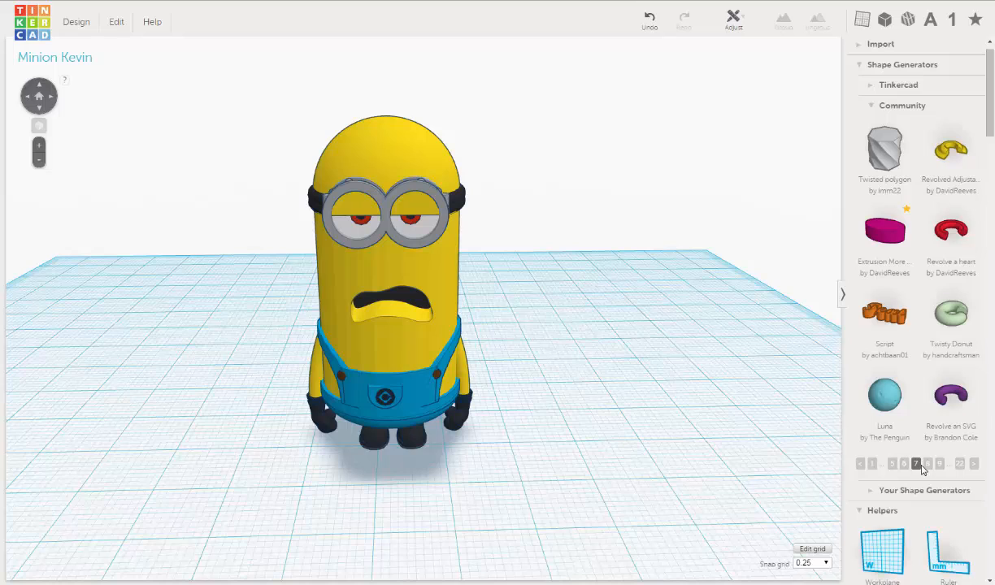
click(882, 235)
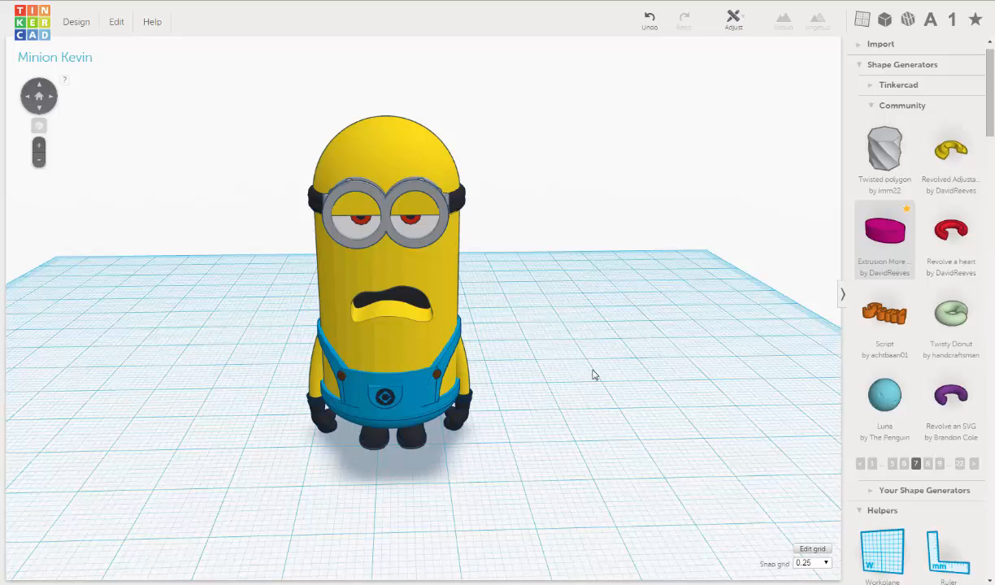
click(569, 358)
scroll(569, 357, down, 5)
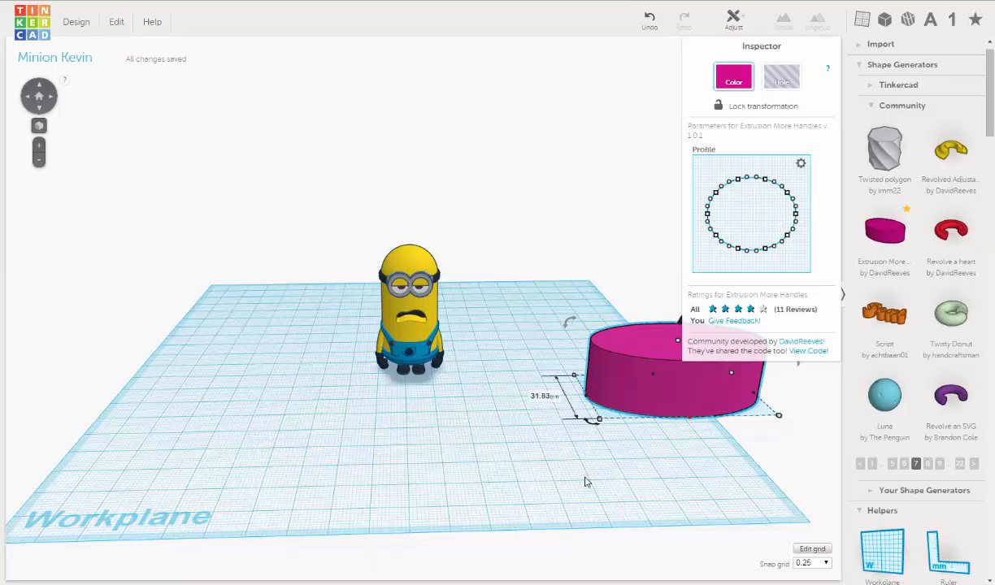
- Rotate the magenta extrusion about a quarter turn on the workplane so its long axis runs front to back
right_drag(585, 479, 585, 480)
middle_drag(587, 484, 497, 485)
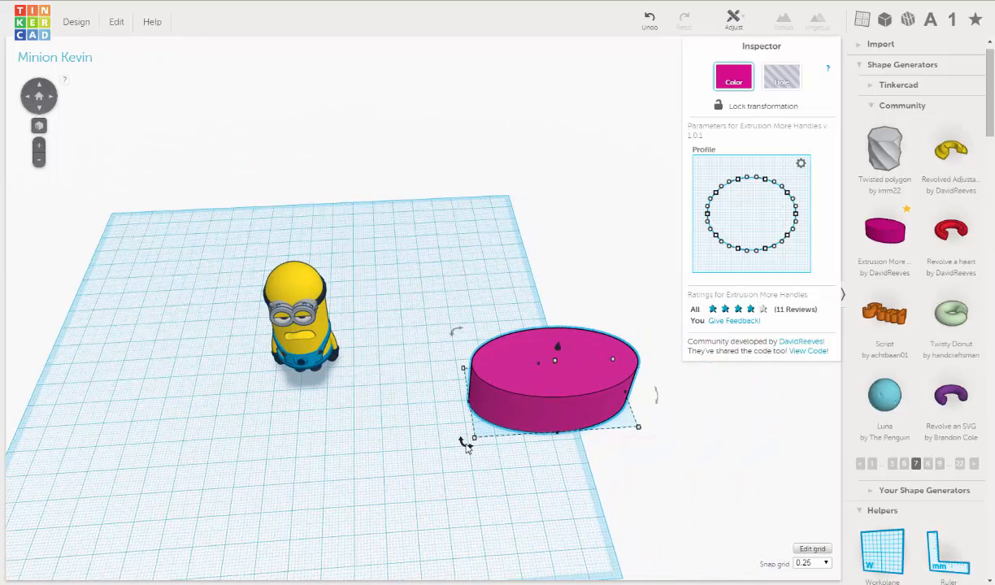
drag(466, 448, 484, 328)
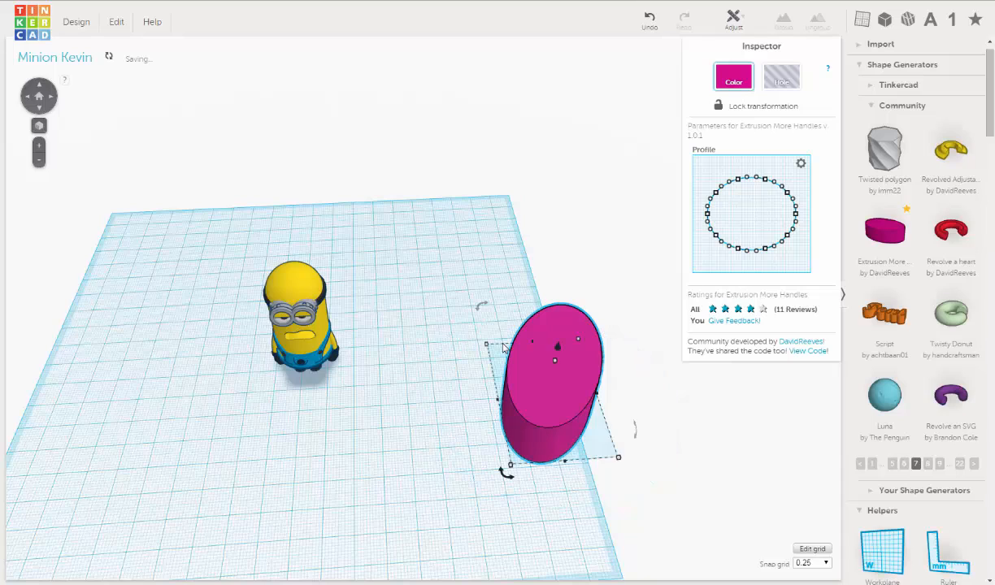
click(504, 478)
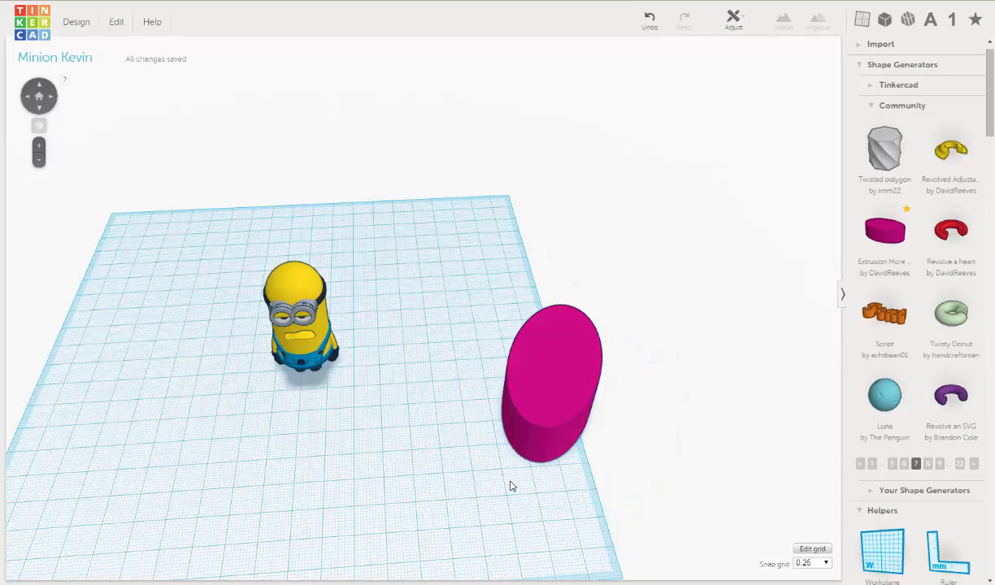
drag(541, 488, 550, 491)
click(545, 449)
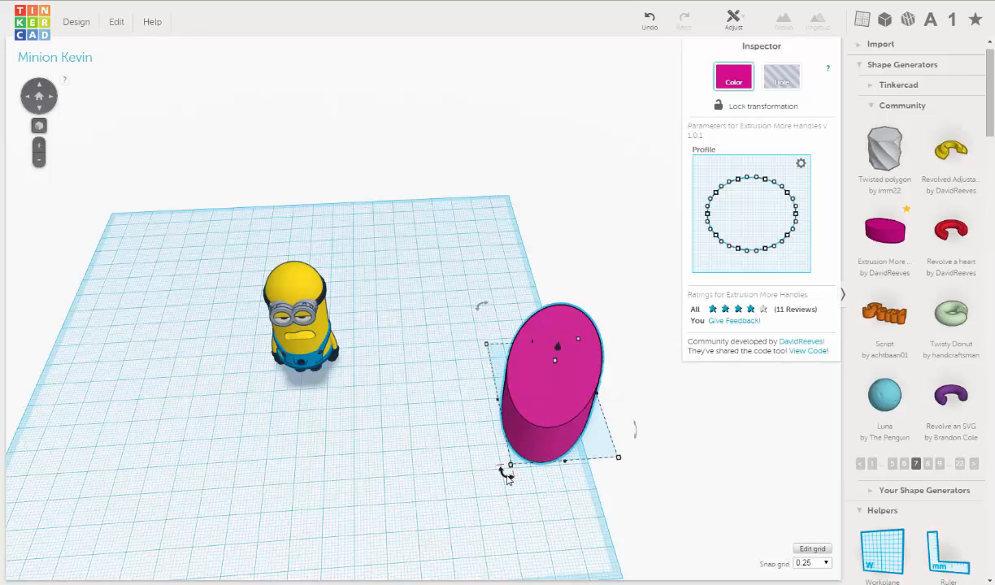
drag(506, 471, 568, 498)
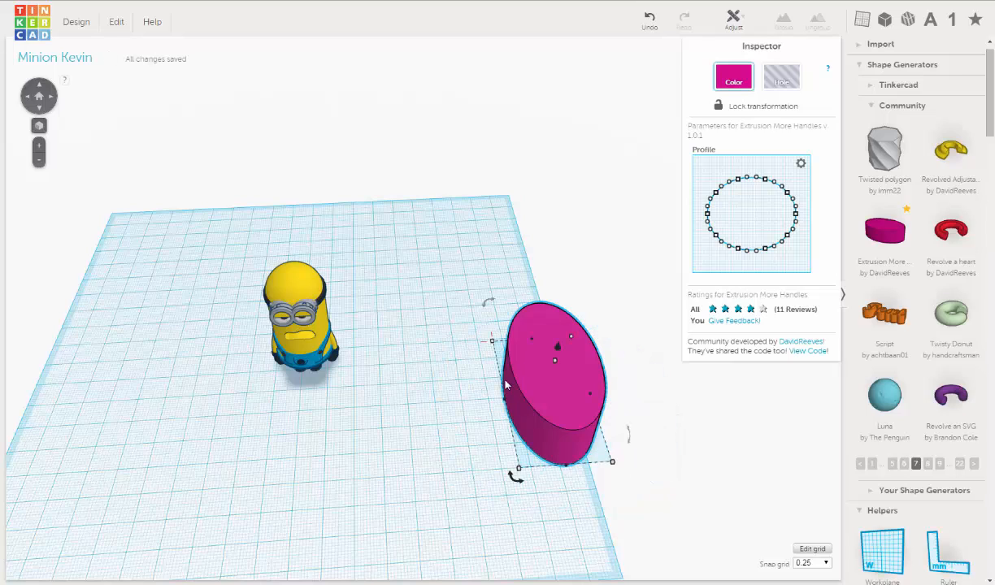
- Set the snap grid to 1.0 and move the extrusion sideways across the workplane, closer to the minion
click(826, 563)
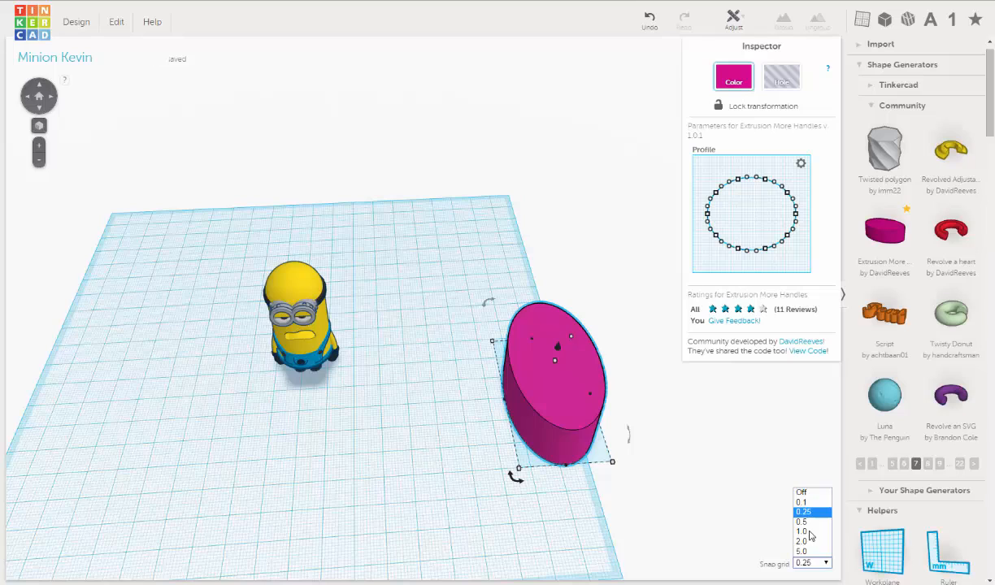
click(803, 532)
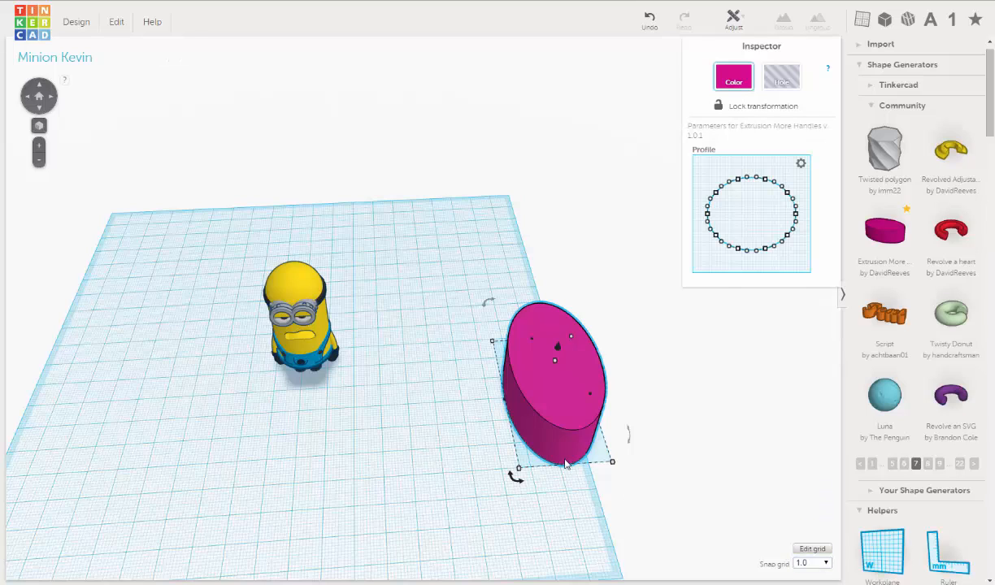
key(Left)
key(Left)
key(Left)
key(Left)
key(Left)
key(Left)
key(Left)
key(Left)
key(Left)
key(Left)
key(Left)
key(Left)
key(Left)
key(Left)
key(Left)
key(Left)
key(Left)
key(Left)
key(Left)
key(Left)
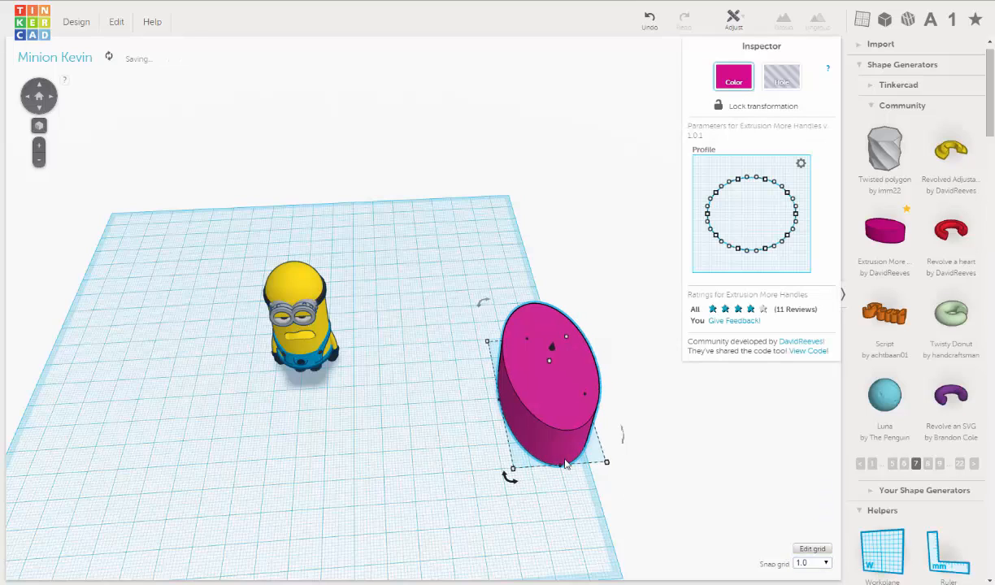
key(Left)
key(Left)
key(Left)
key(Left)
key(Left)
key(Left)
key(Left)
key(Left)
key(Left)
key(Left)
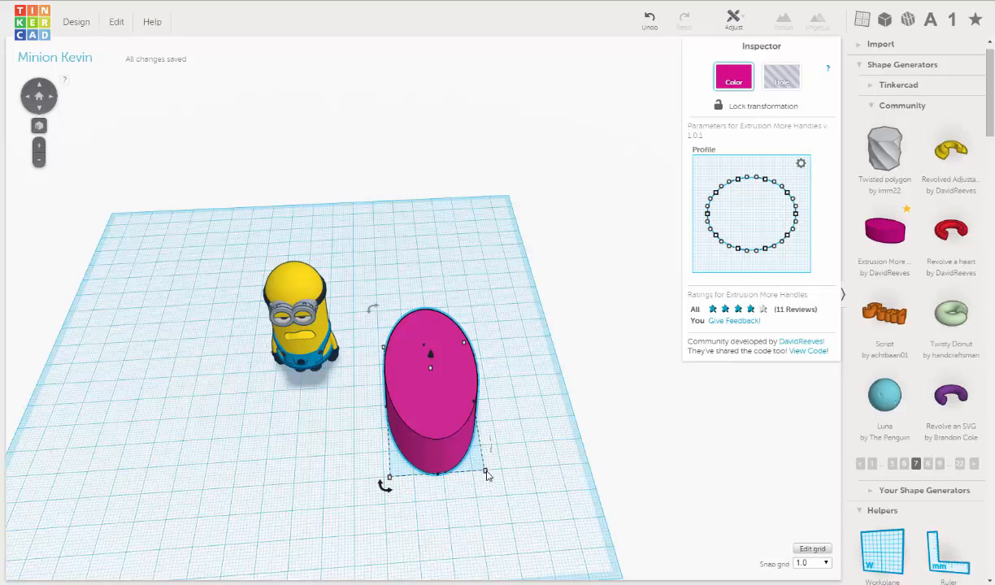
- Scale the extrusion down proportionally in length and width to a small tooth-sized piece beside the minion
drag(486, 471, 486, 471)
click(492, 471)
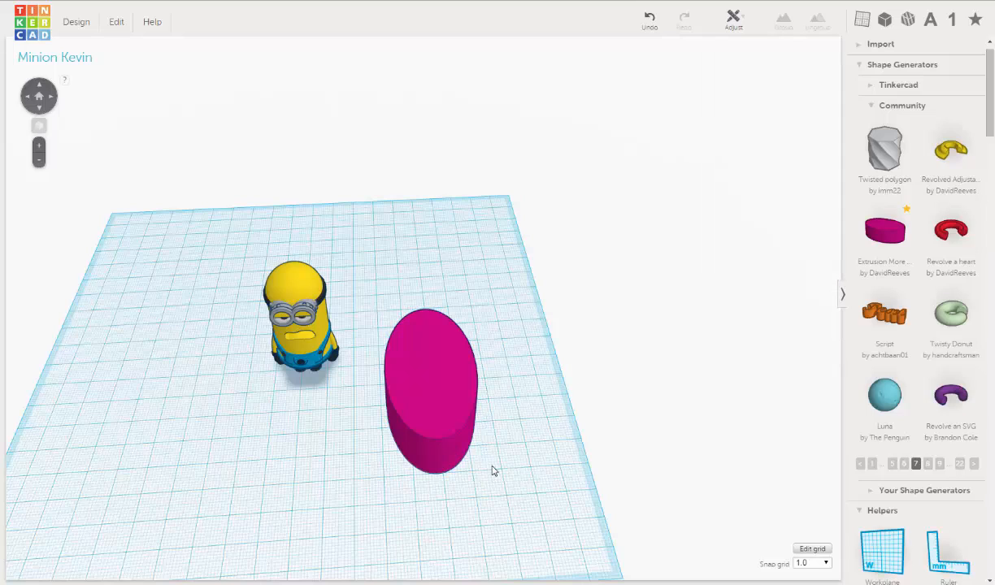
click(442, 459)
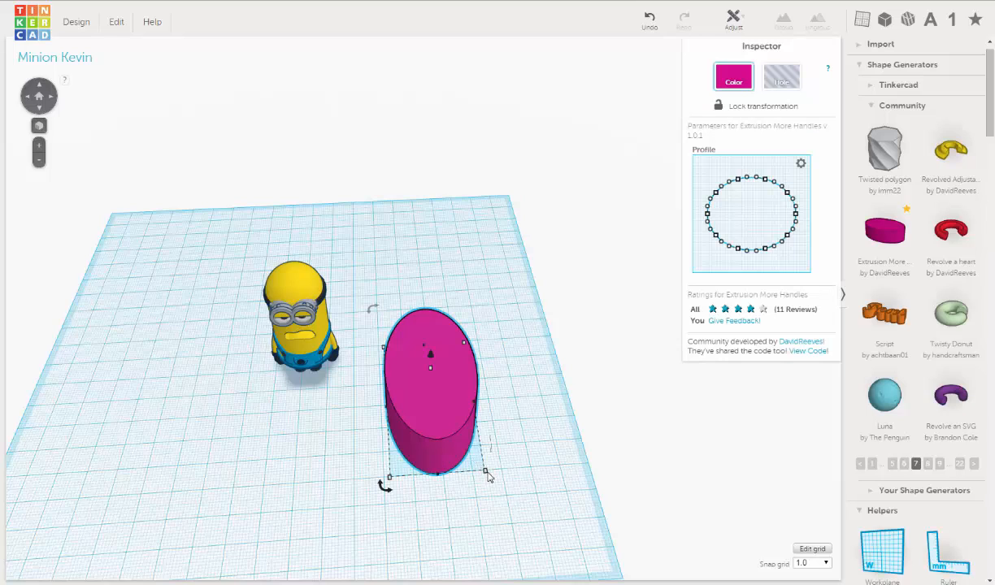
mouse_move(487, 477)
drag(487, 477, 488, 478)
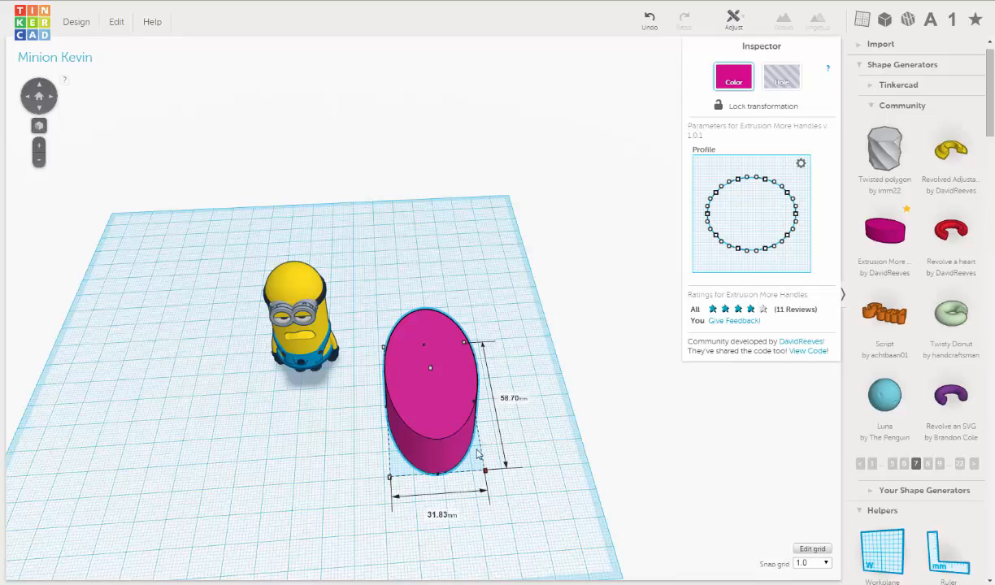
shift+drag(455, 426, 397, 368)
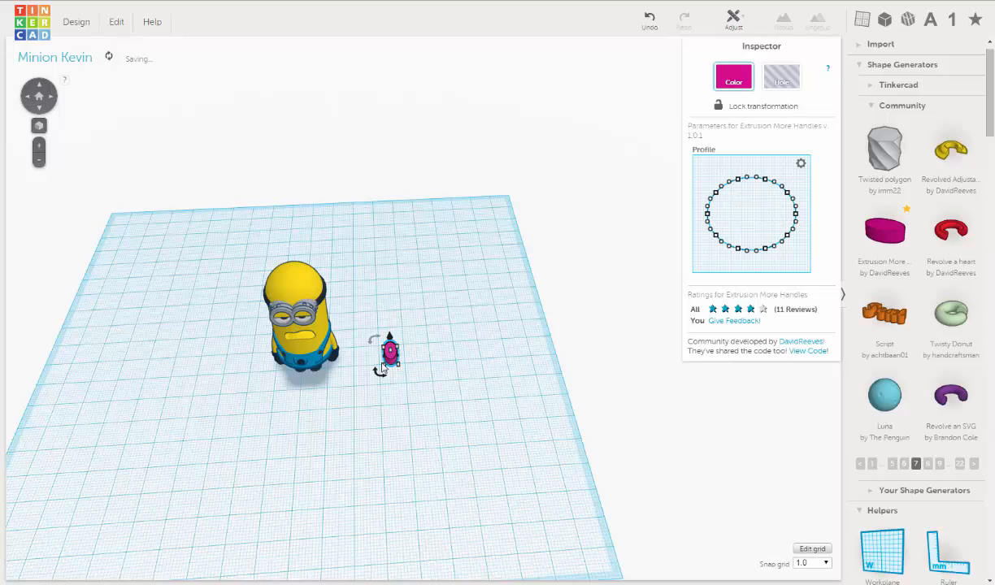
- Flatten one narrow end of the extrusion's oval profile and rotate the shape a half turn so that end faces the front
scroll(387, 370, up, 5)
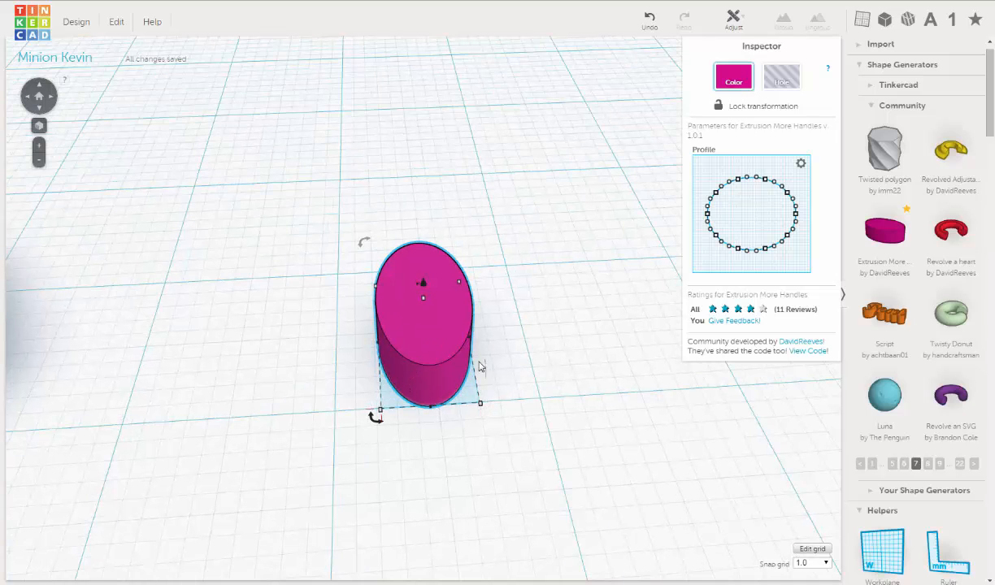
right_drag(473, 429, 473, 430)
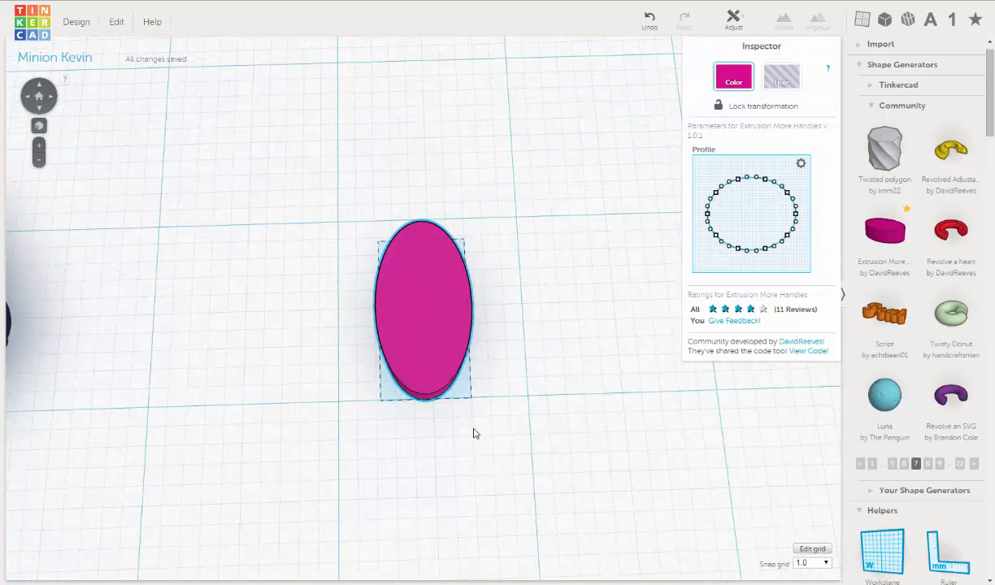
click(445, 348)
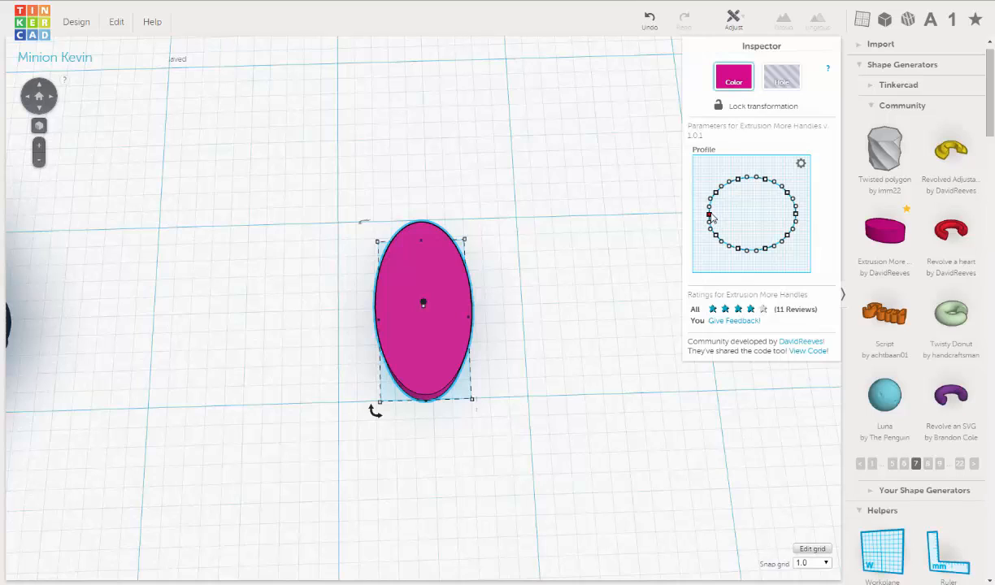
drag(711, 213, 714, 212)
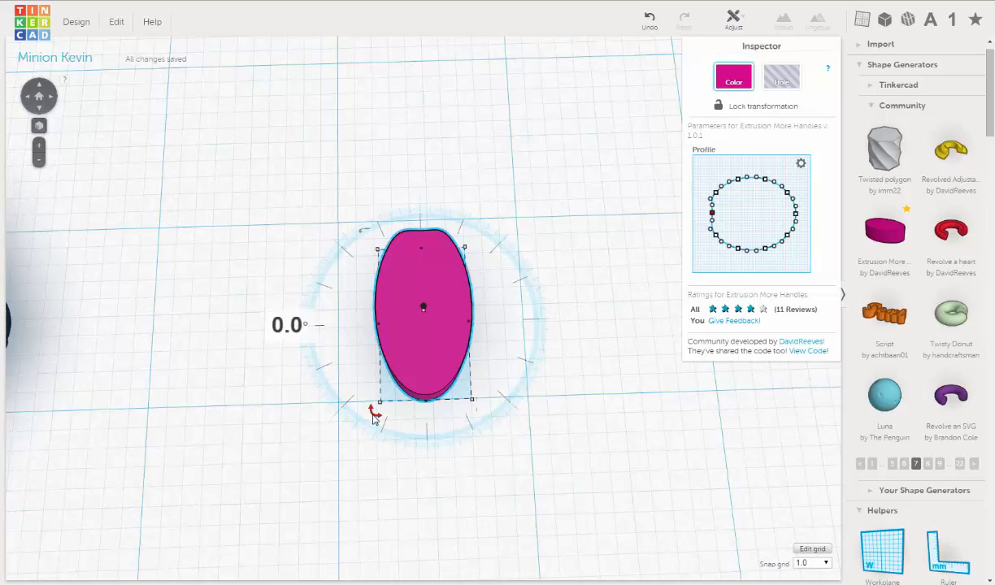
drag(373, 416, 442, 244)
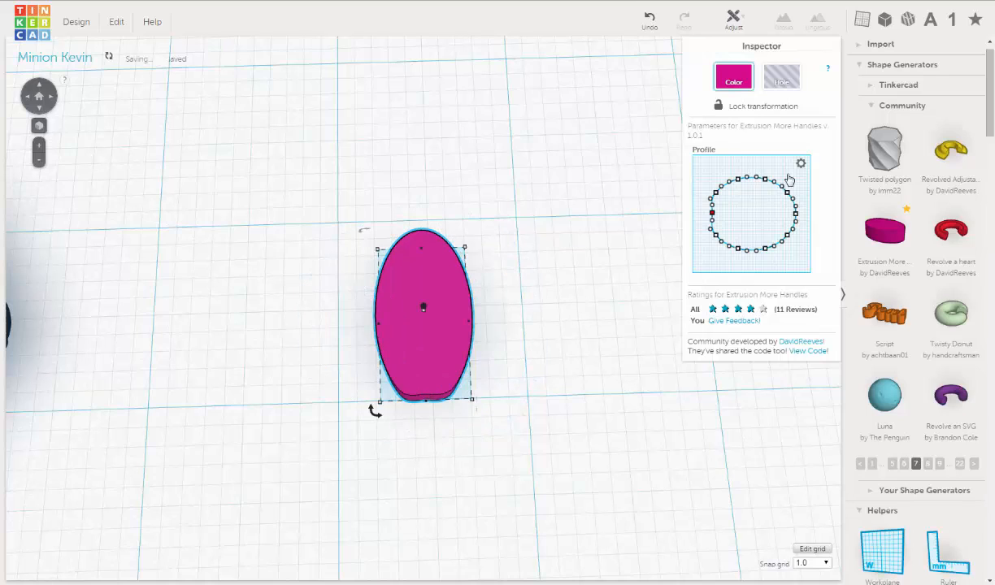
- Move the profile's middle end point slightly inward and reposition the two neighbouring corner points to broaden the flattened end
click(714, 193)
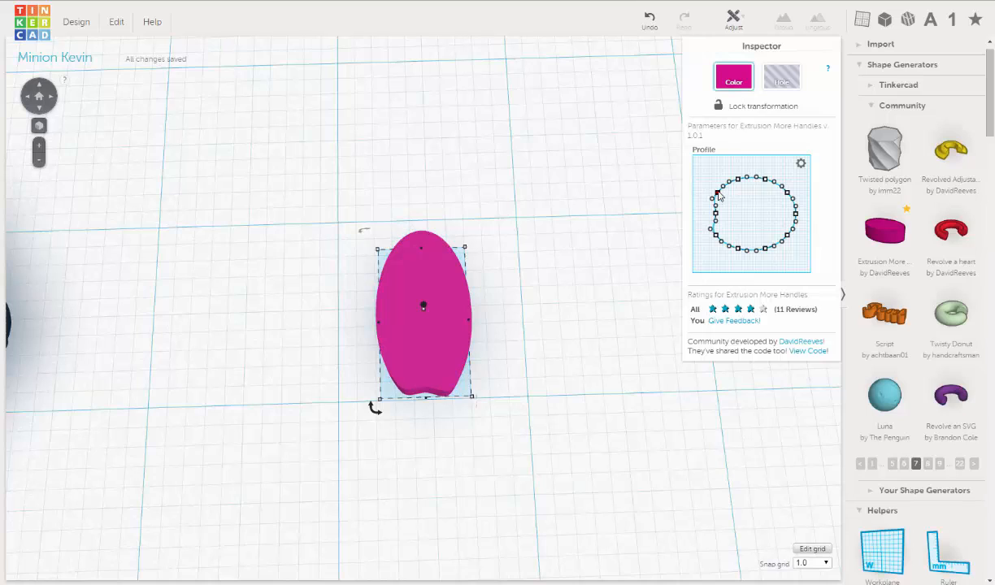
click(715, 236)
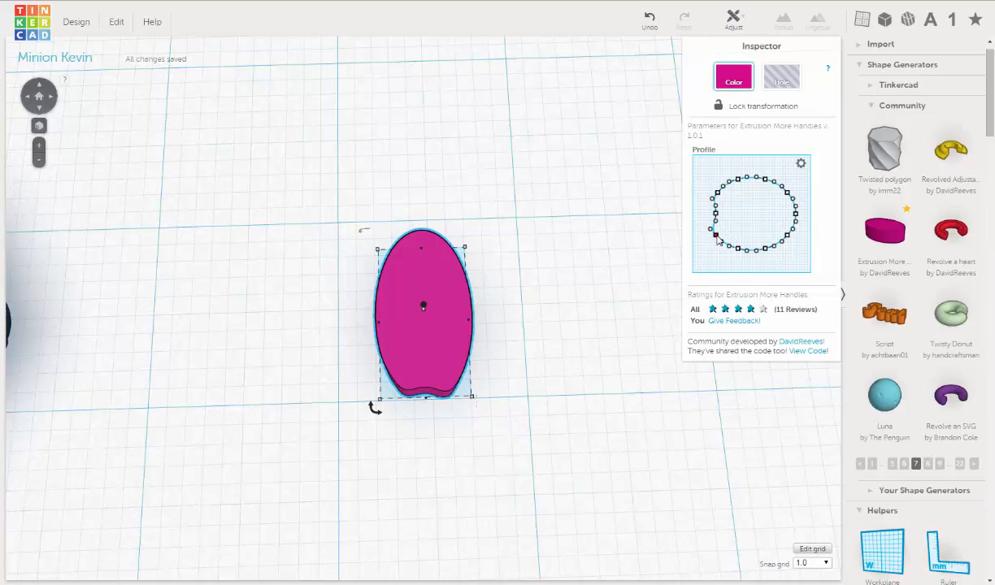
drag(718, 237, 721, 237)
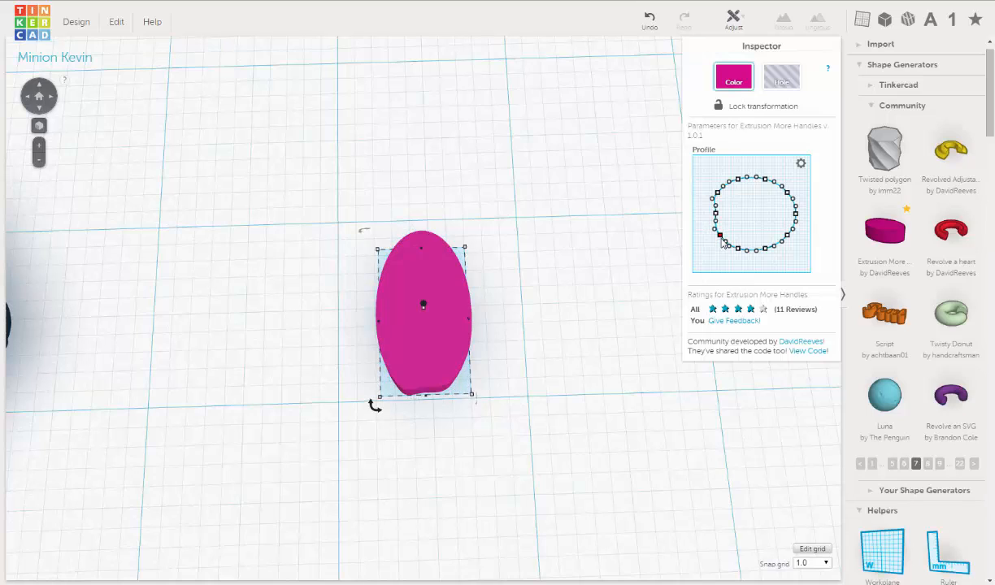
drag(724, 243, 720, 247)
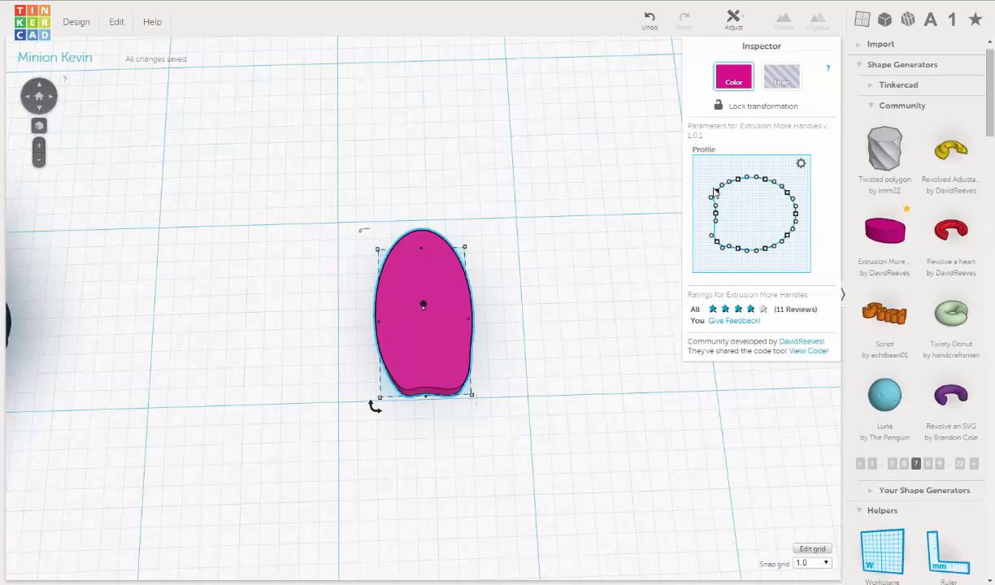
drag(713, 192, 720, 192)
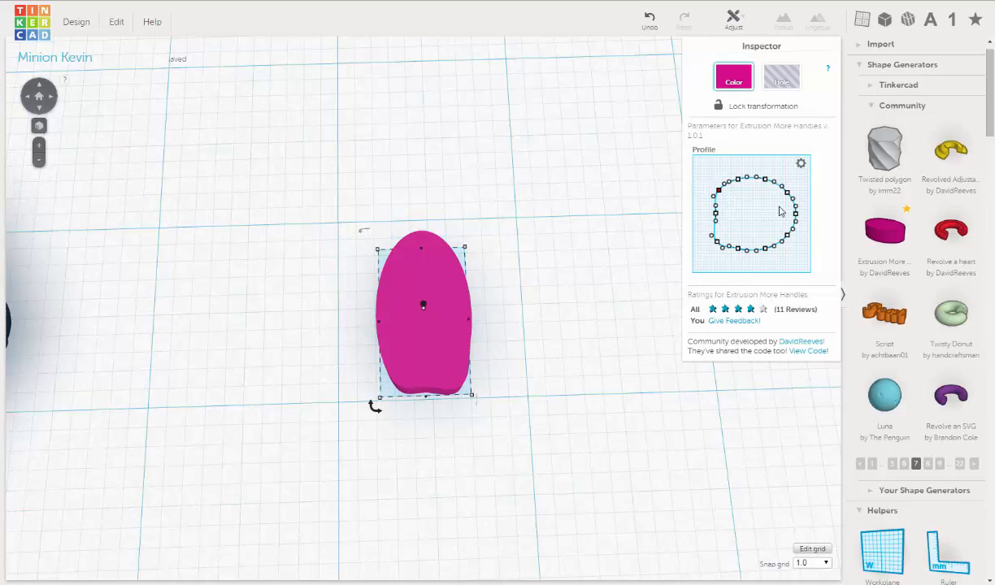
- Adjust the middle point of the profile's flattened end and its curve handles to form a nearly straight edge
click(800, 167)
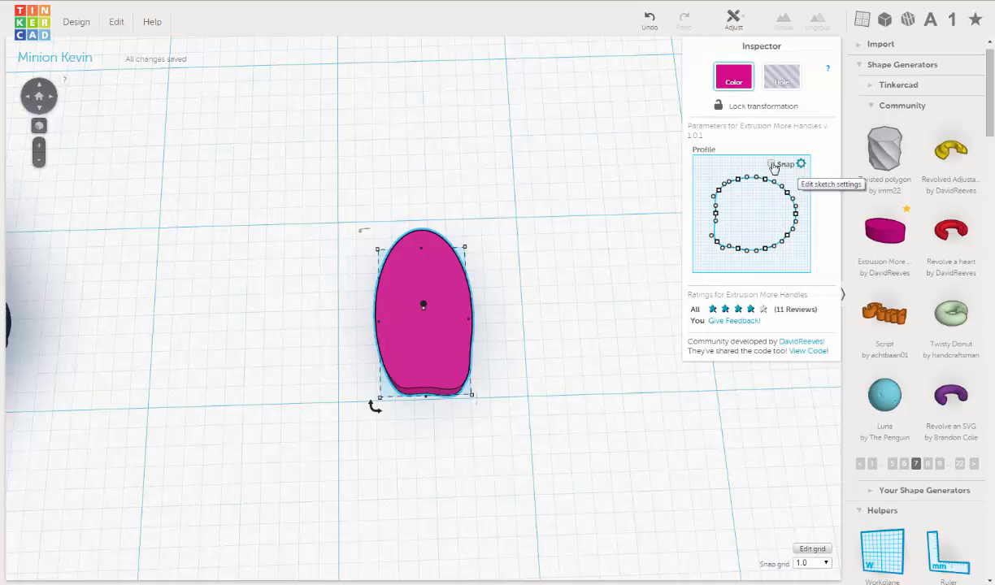
click(715, 214)
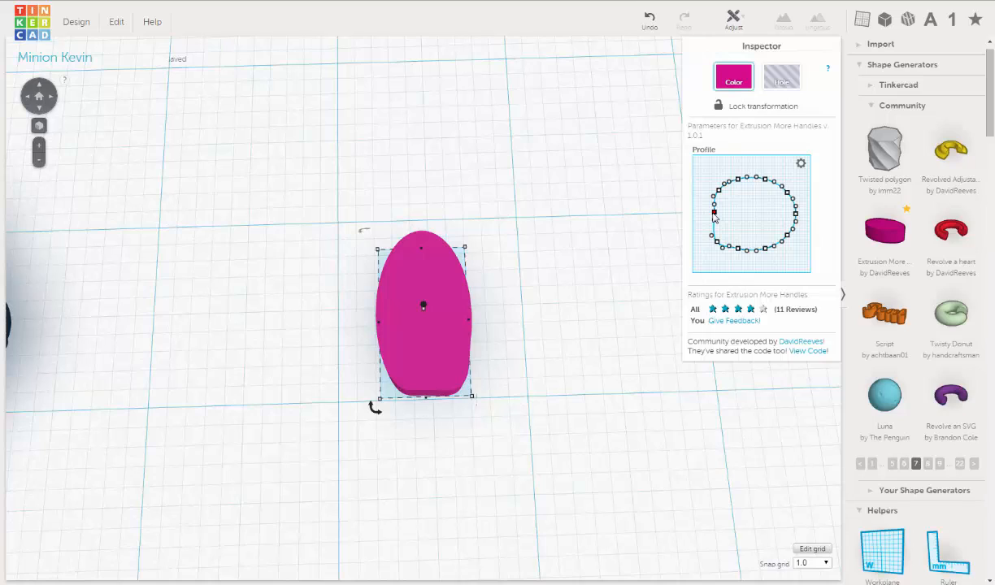
drag(715, 213, 718, 214)
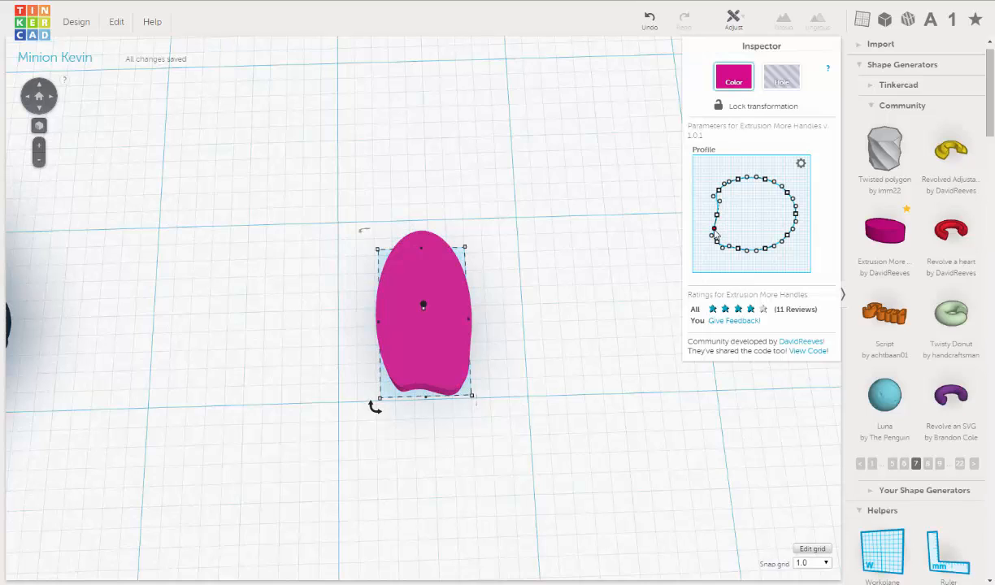
drag(714, 230, 720, 203)
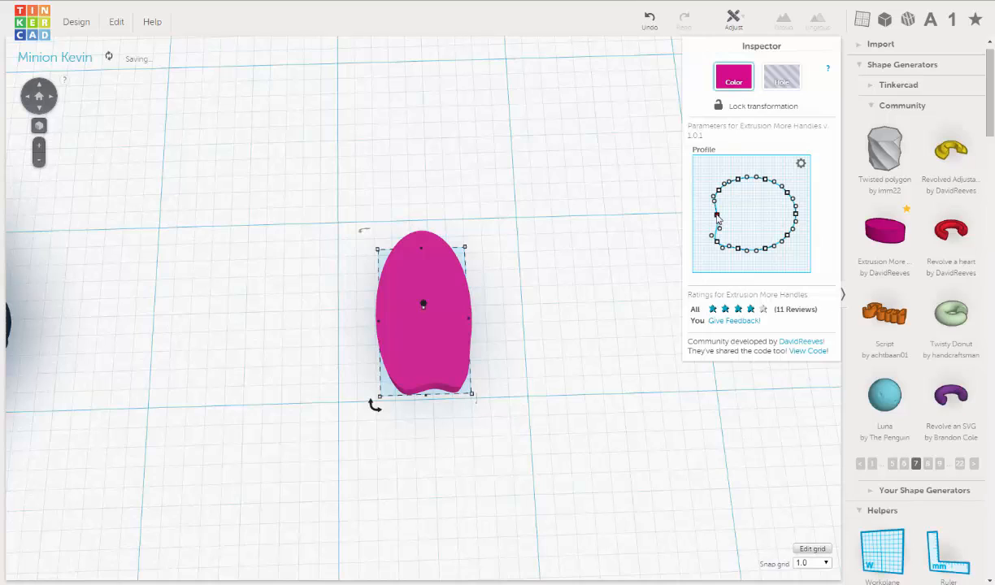
drag(716, 216, 713, 216)
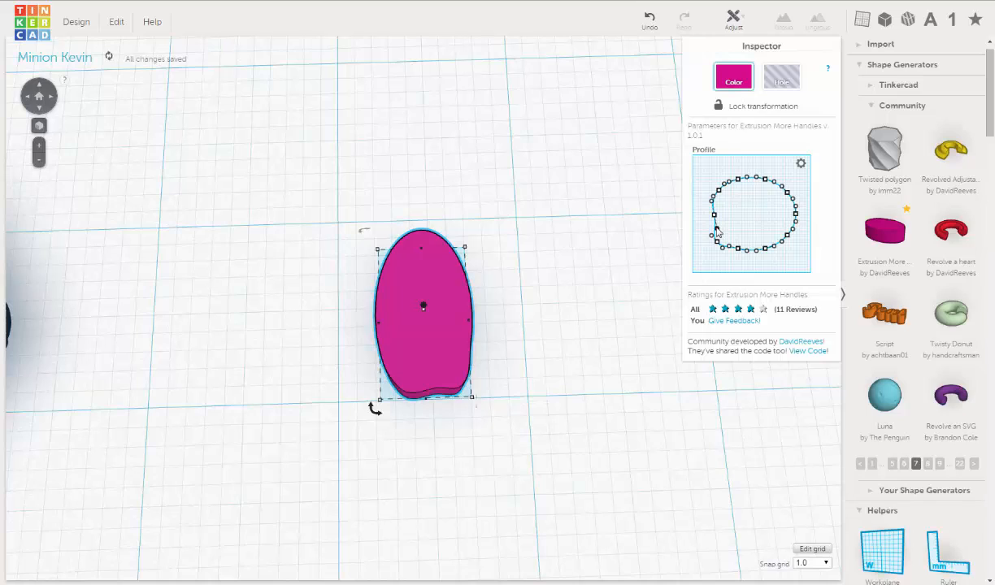
drag(717, 229, 714, 228)
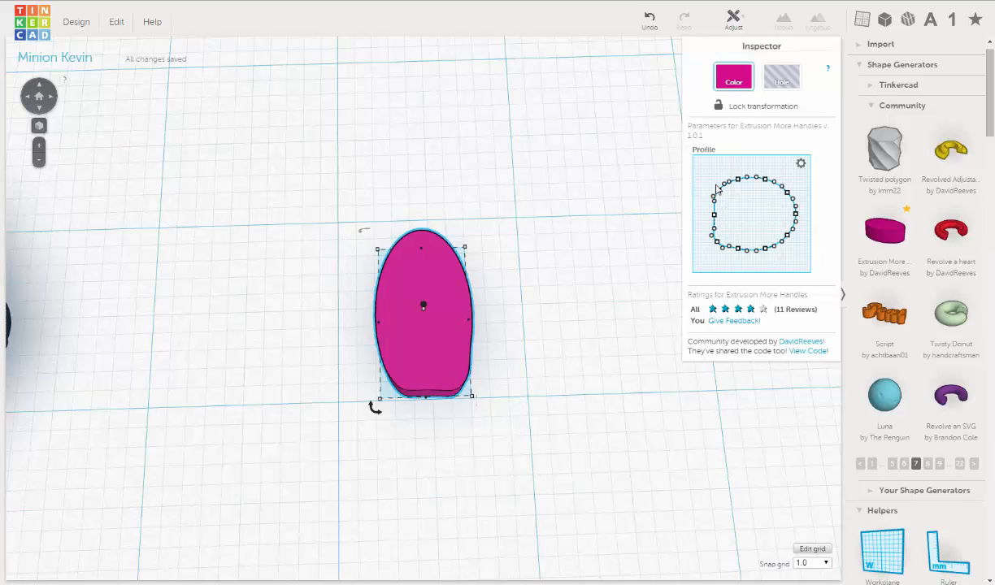
- Push both corner points of the profile's flat end outward and smooth the curve handle beside the lower corner
drag(718, 194, 716, 188)
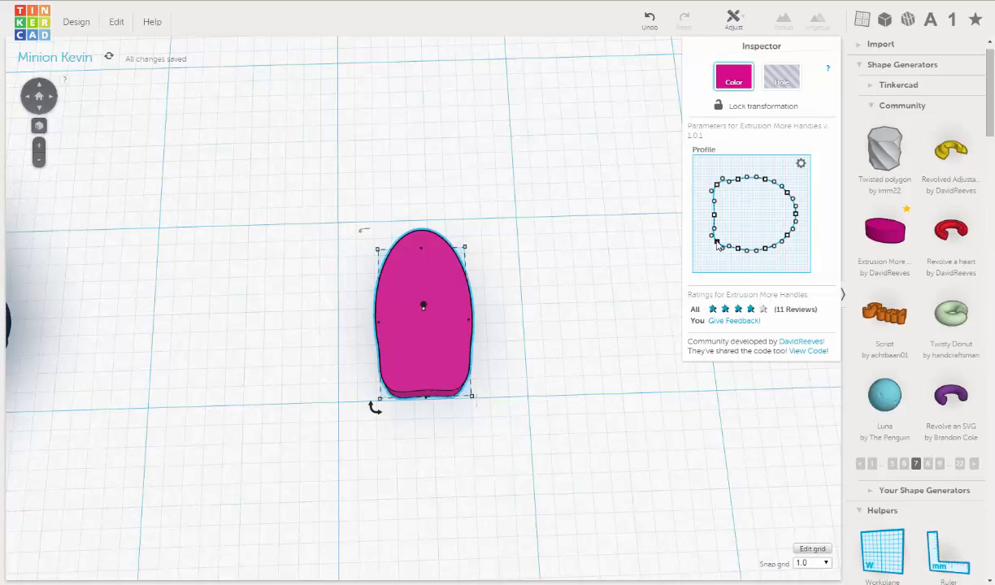
drag(717, 242, 715, 245)
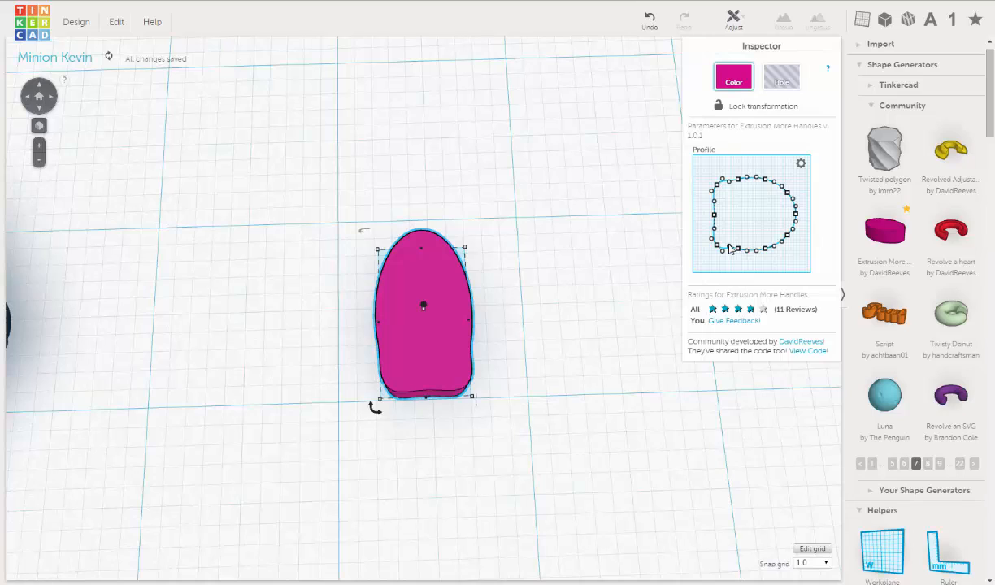
drag(729, 247, 727, 248)
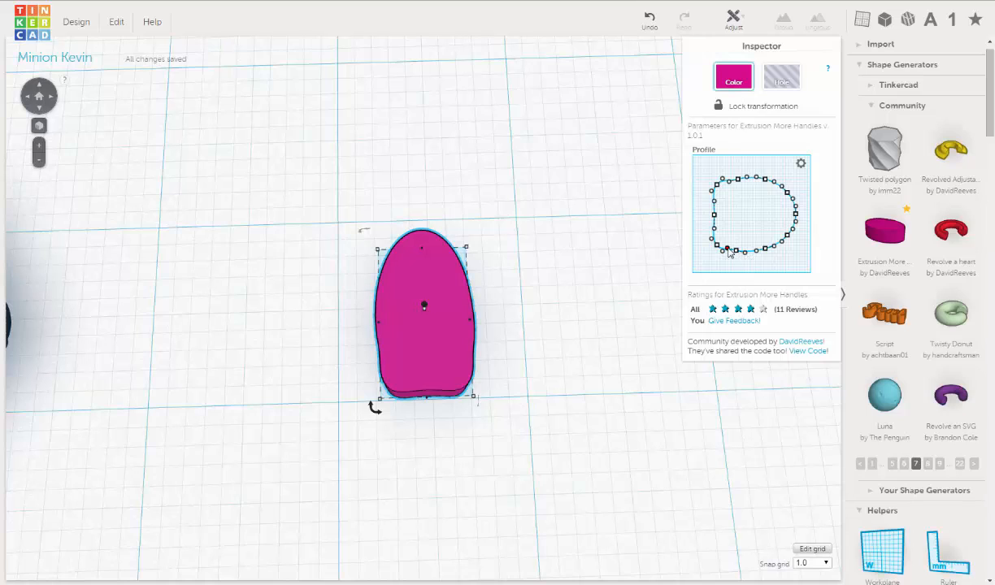
drag(729, 249, 729, 251)
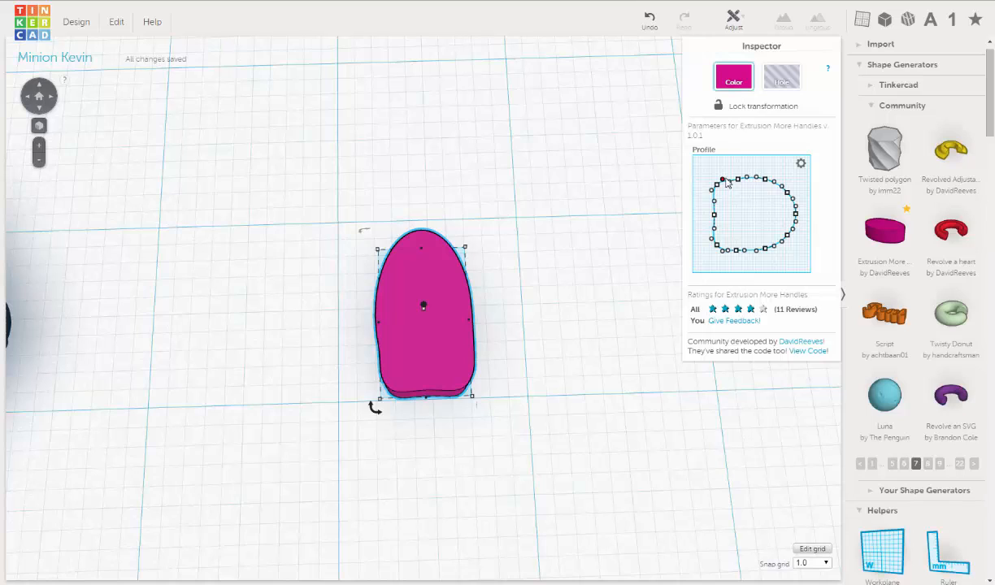
- Adjust the upper corner's curve handle and shift the profile point beside the lower corner away from the flat end
drag(726, 182, 728, 184)
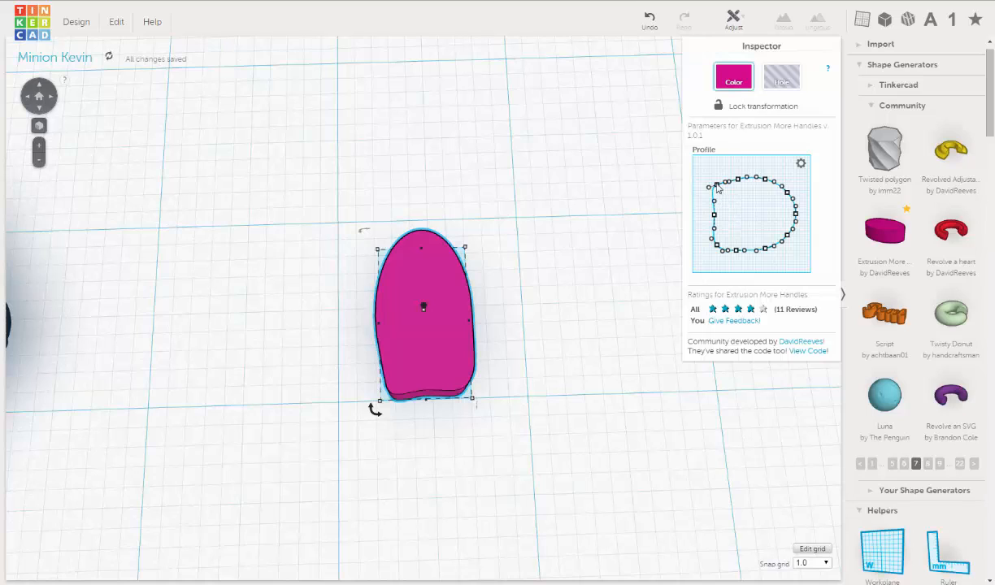
click(717, 185)
click(716, 245)
drag(736, 250, 743, 252)
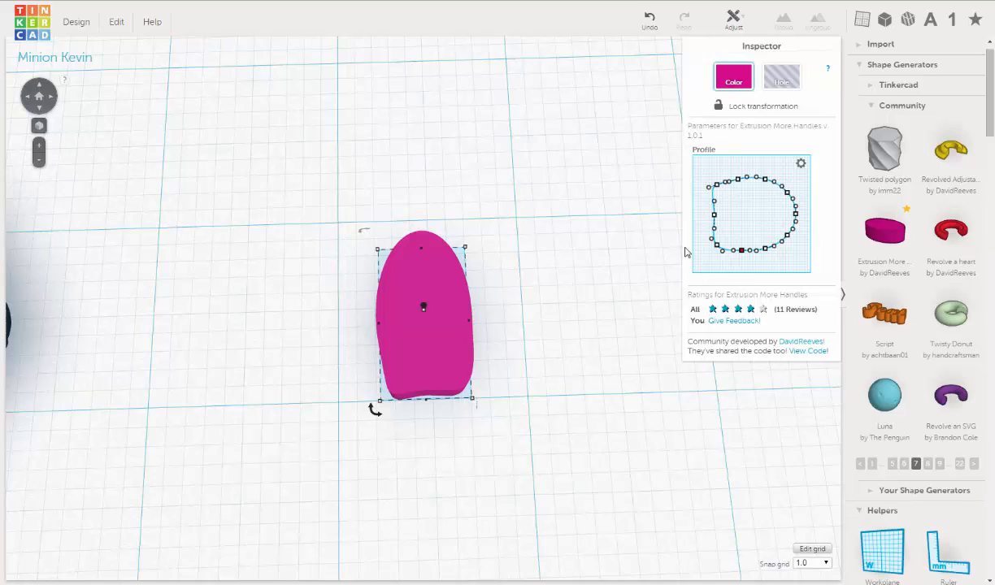
- Smooth the curves beside both corners of the profile's flat end and pull the upper corner and the middle end point outward
click(715, 246)
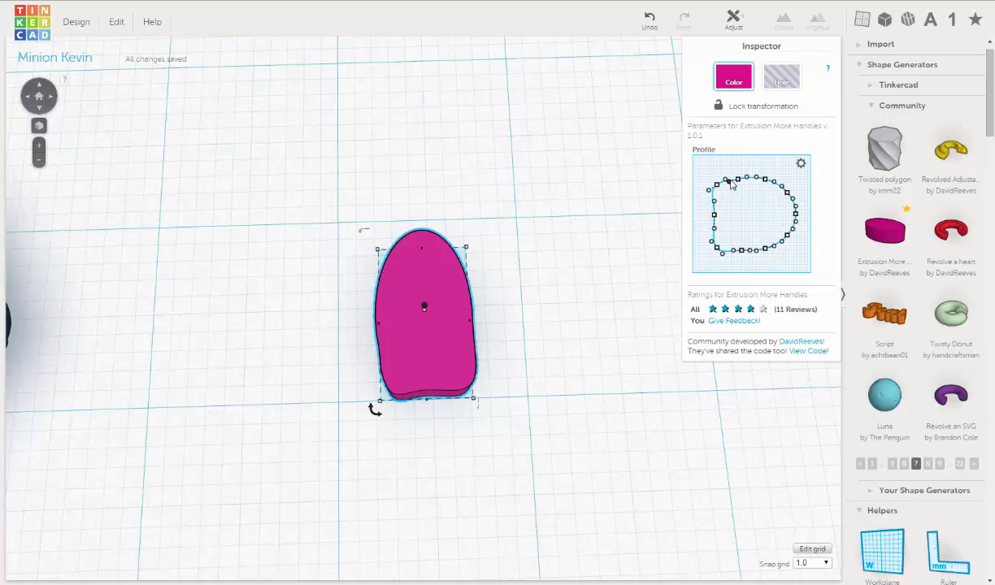
drag(730, 182, 728, 182)
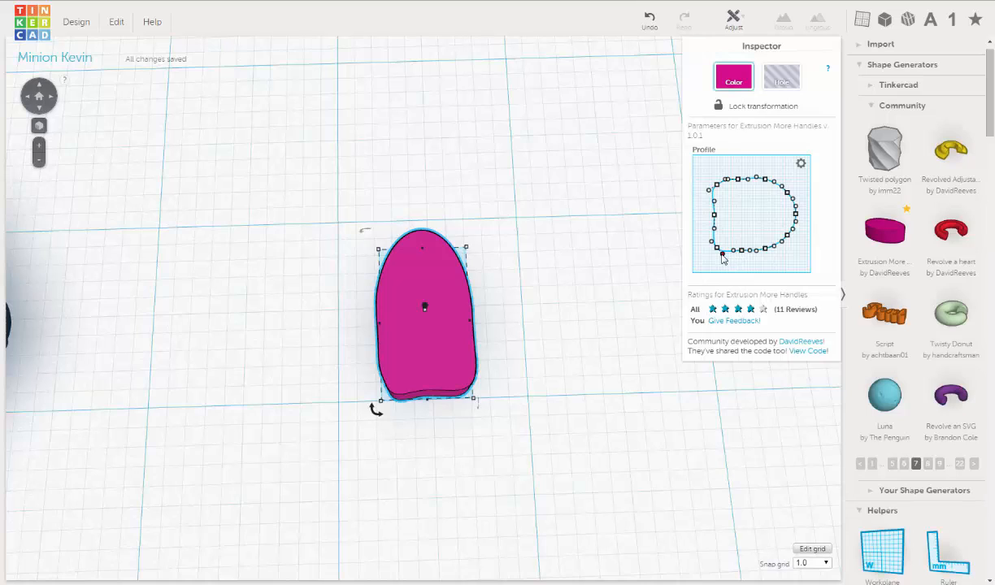
drag(723, 258, 723, 257)
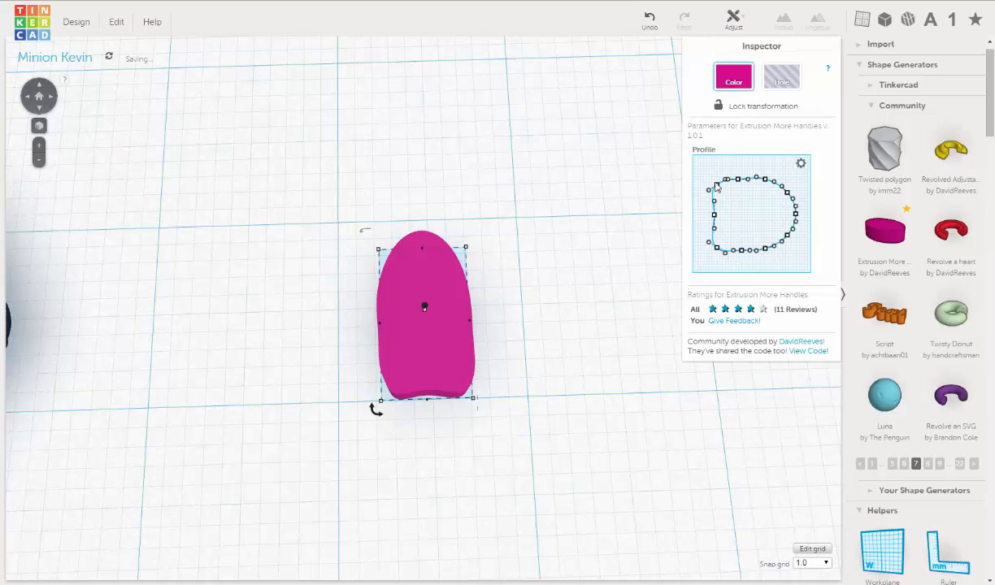
drag(716, 184, 714, 185)
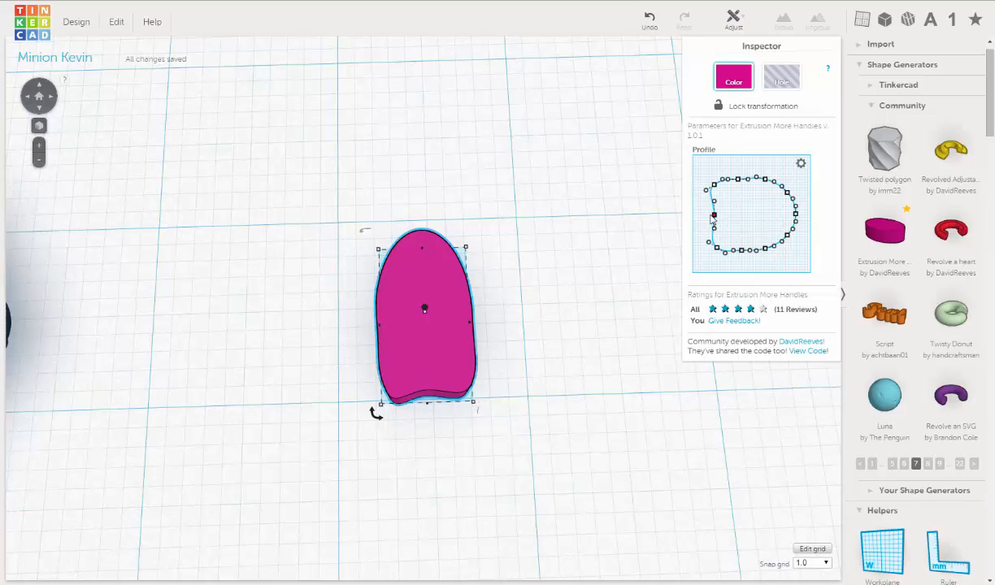
drag(715, 216, 709, 213)
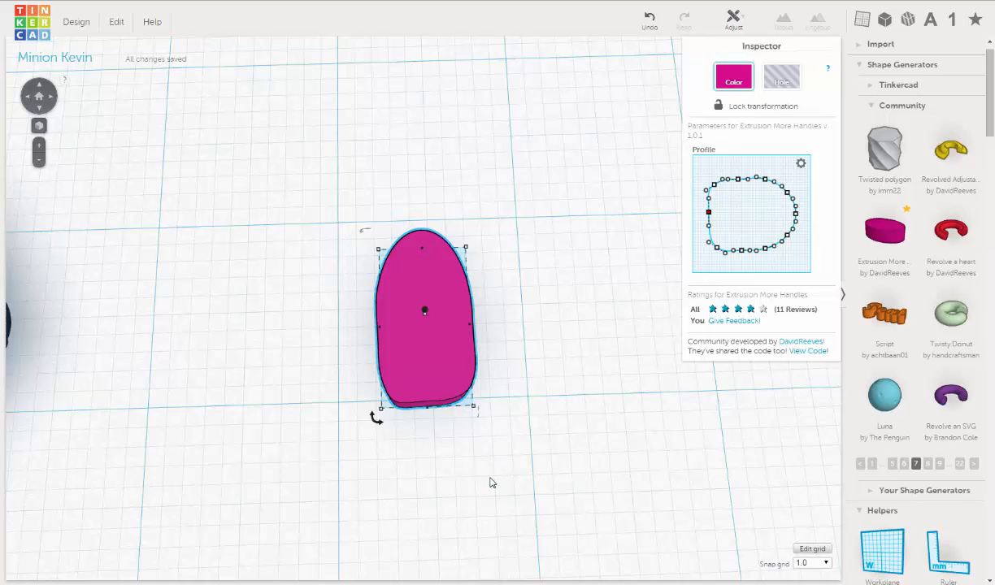
- Reshape the profile's upper corner with its curve handles and move the neighbouring side point slightly outward
right_drag(489, 479, 427, 433)
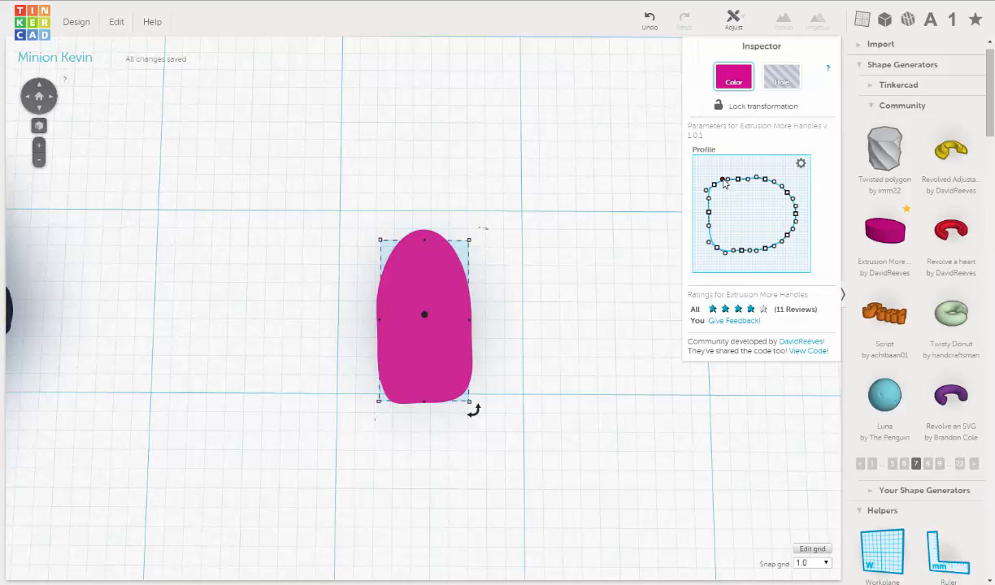
drag(722, 180, 723, 183)
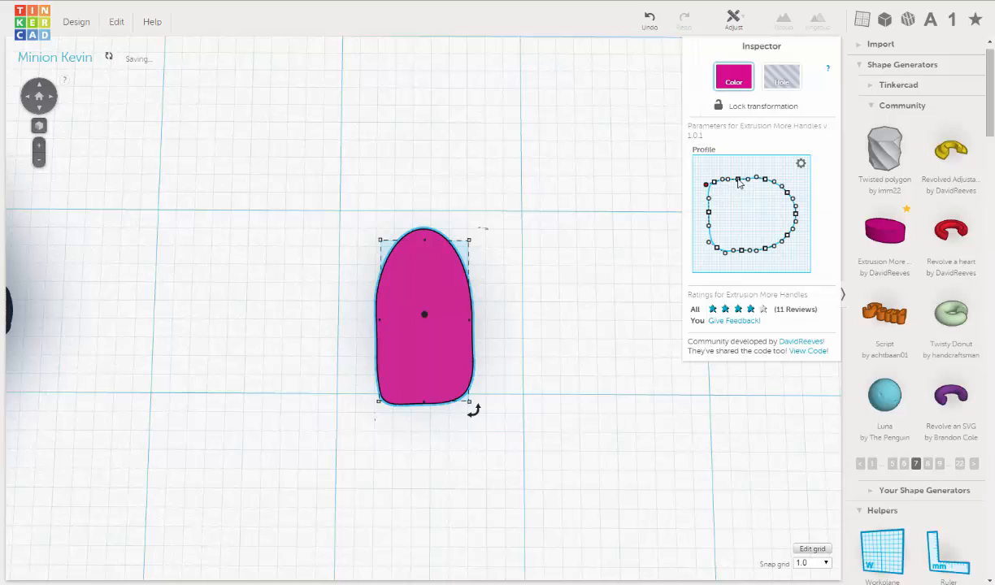
drag(737, 179, 739, 177)
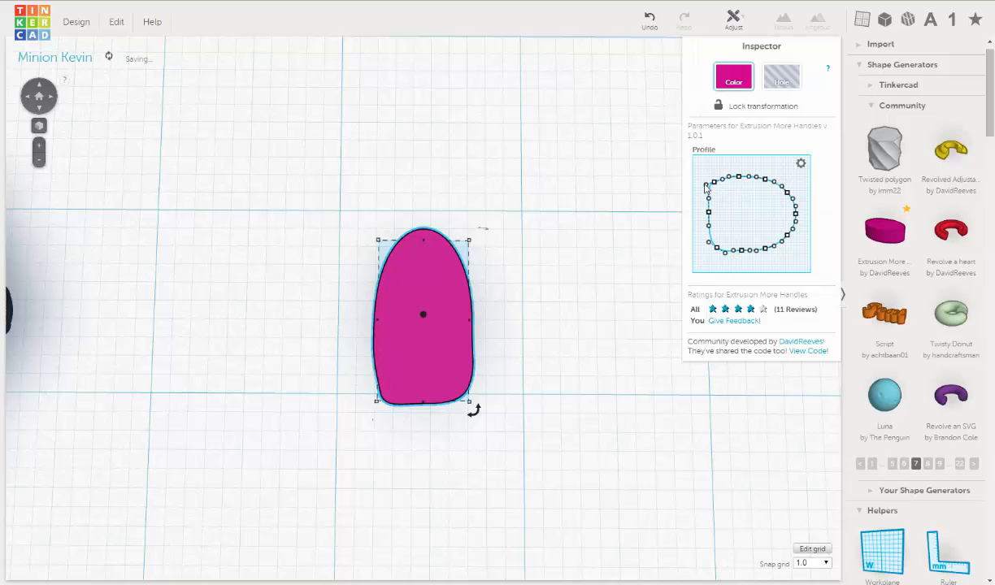
click(705, 185)
click(723, 181)
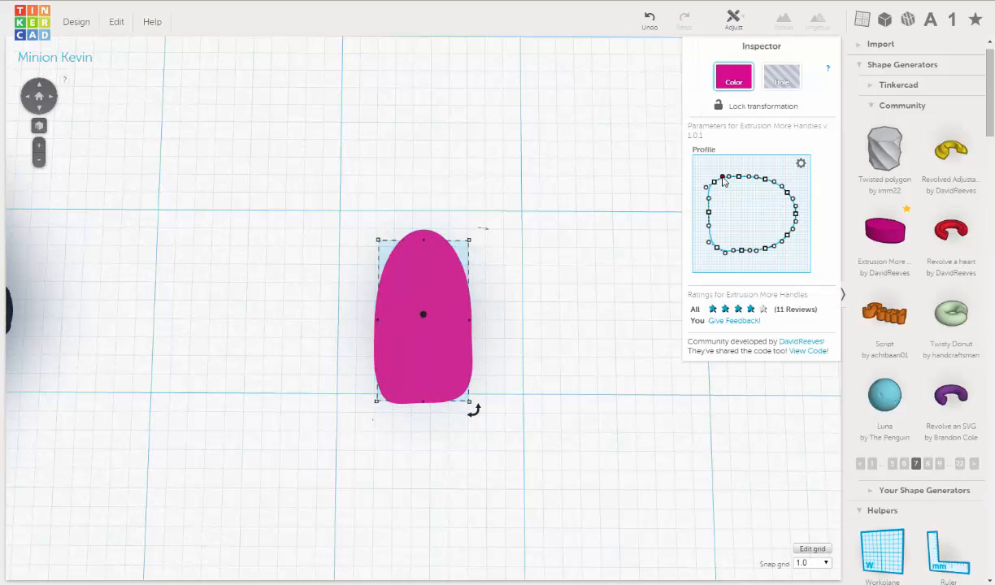
drag(723, 177, 723, 180)
drag(705, 184, 706, 187)
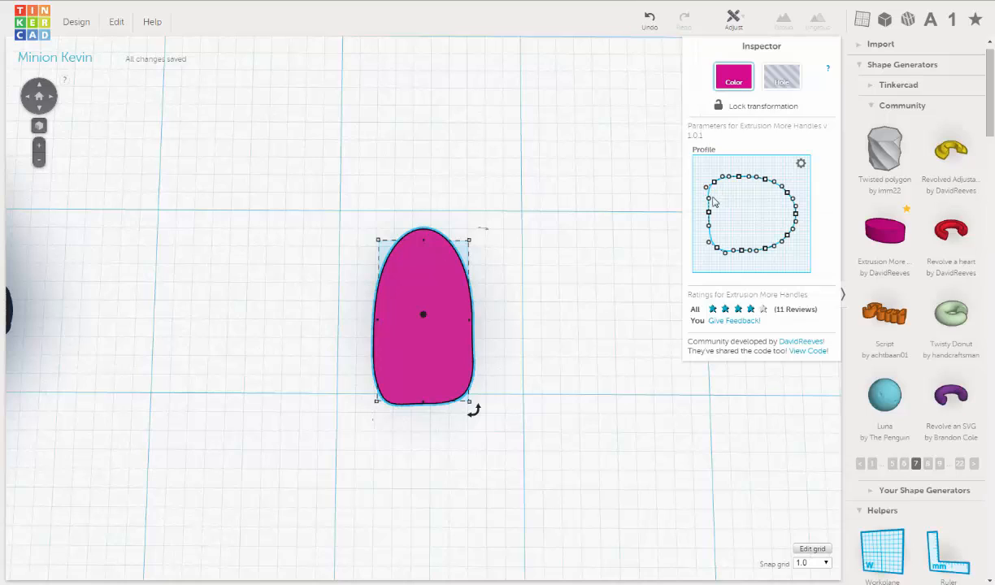
- Move the flat end's middle point further outward and adjust both corner handles so the end becomes evenly squared
click(708, 199)
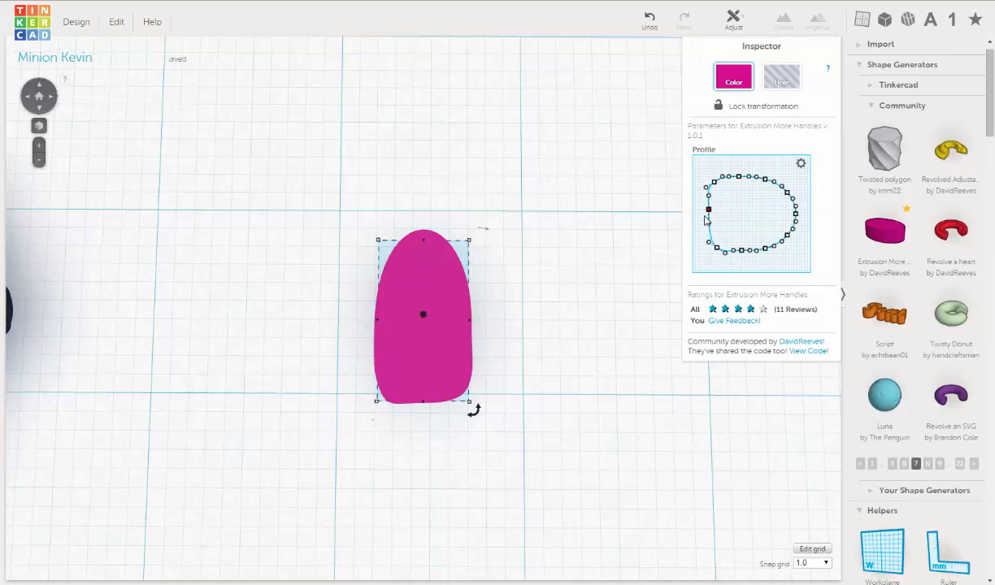
drag(708, 211, 706, 216)
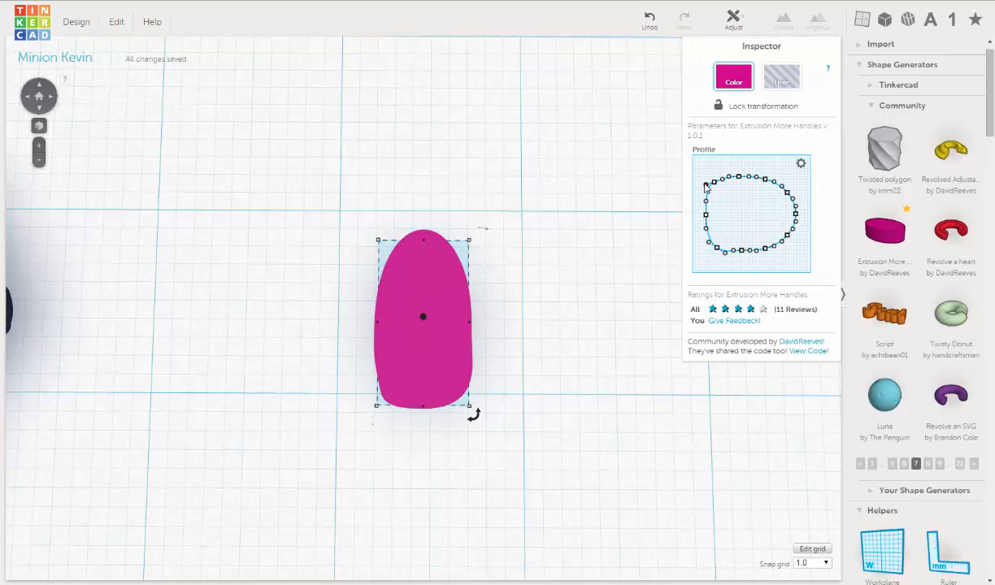
click(706, 185)
drag(709, 244, 706, 249)
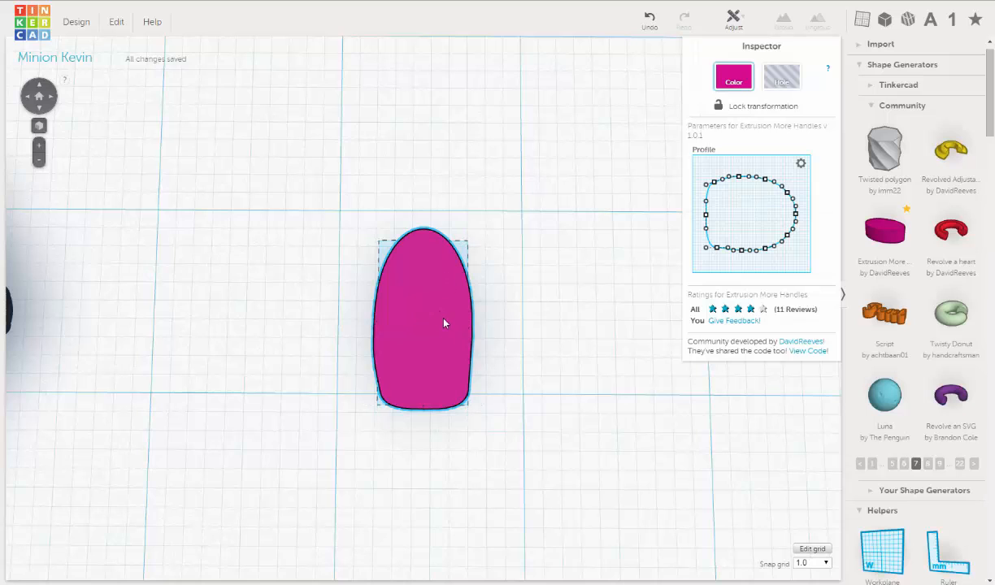
- Reduce the tooth shape's height to 2 mm
right_drag(445, 325, 460, 265)
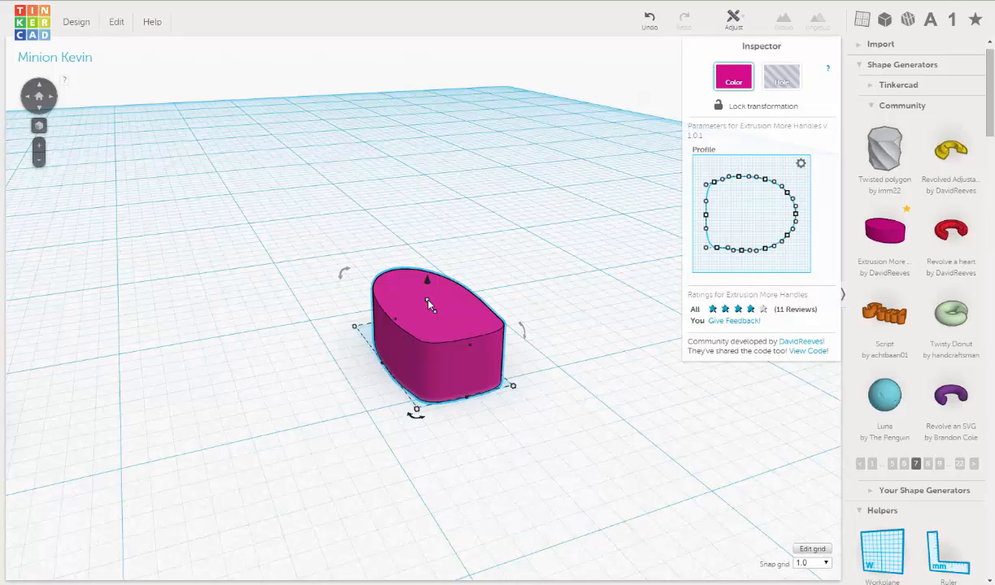
drag(427, 300, 429, 312)
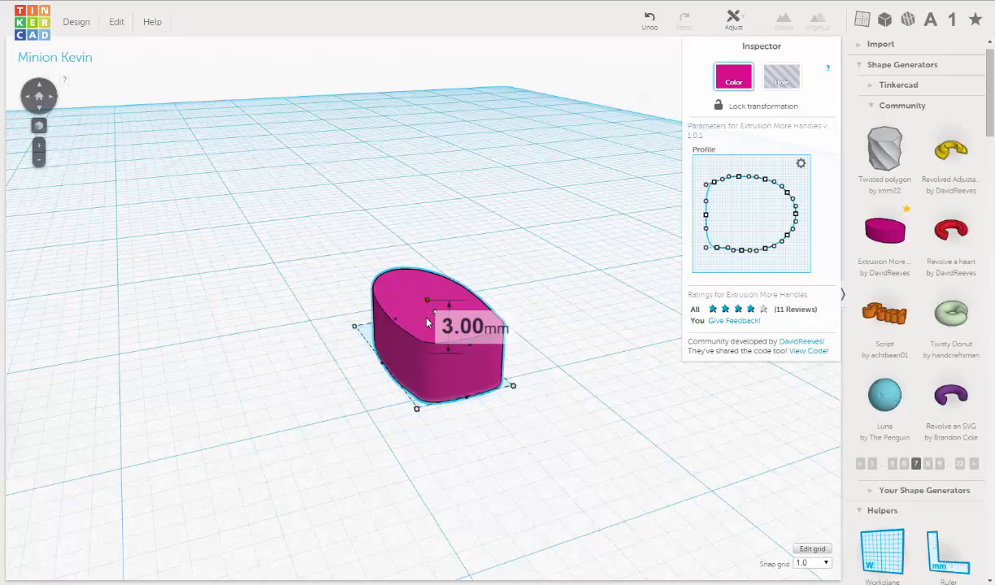
drag(428, 323, 427, 318)
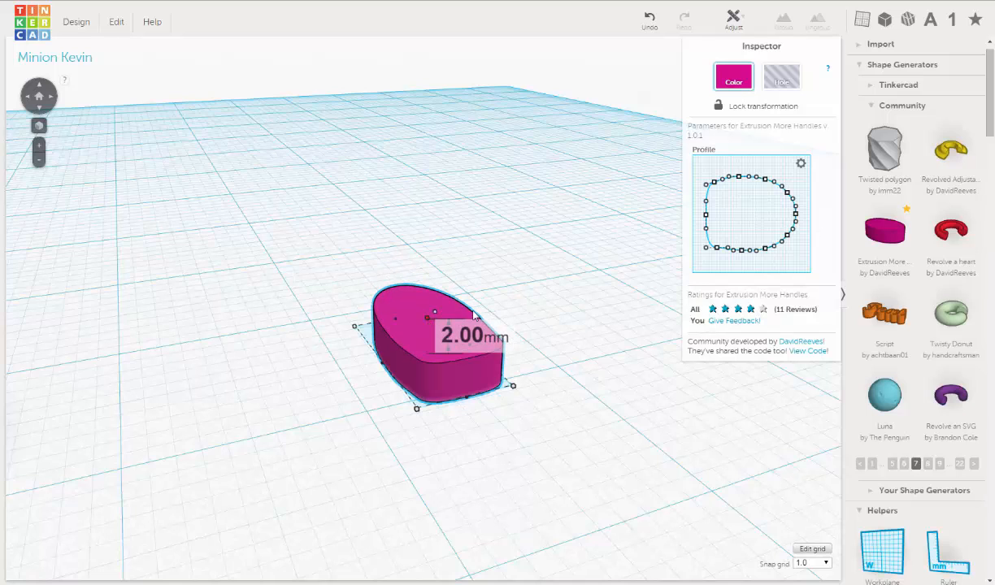
- Shorten the tooth shape to a length of 6 mm
right_drag(512, 399, 512, 378)
scroll(513, 378, down, 3)
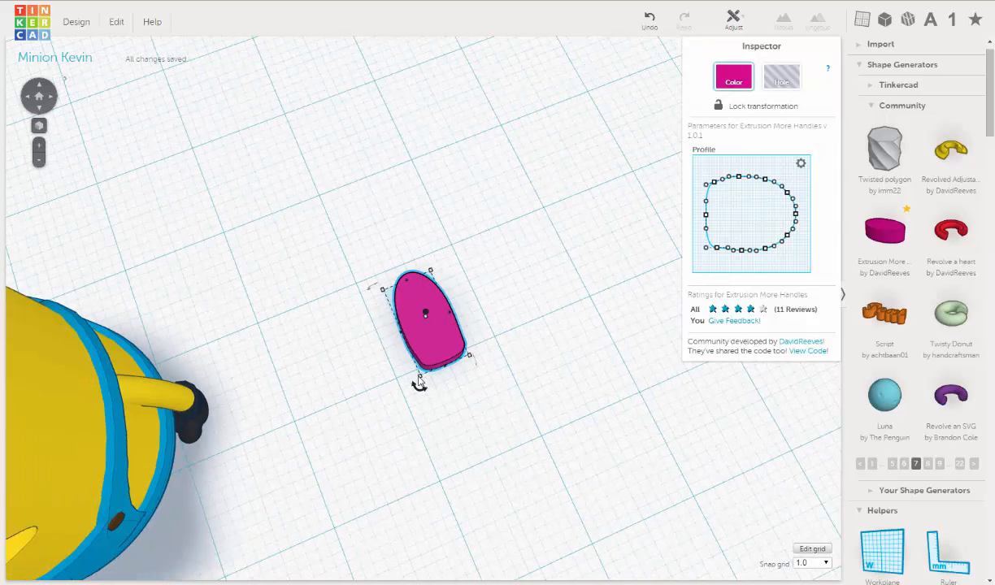
mouse_move(420, 382)
mouse_down()
mouse_move(410, 380)
mouse_move(410, 362)
mouse_move(426, 370)
mouse_up()
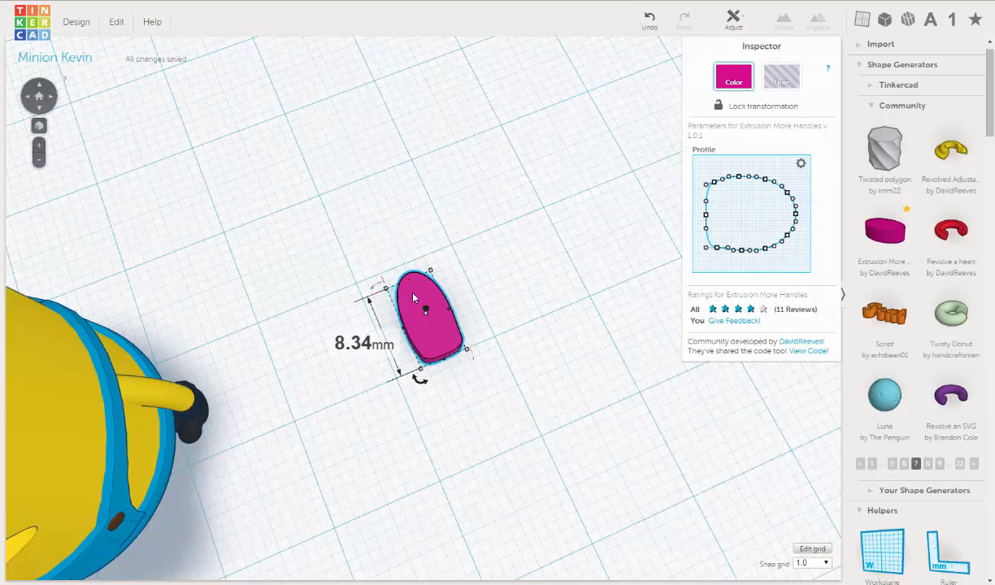
mouse_move(414, 299)
mouse_down()
mouse_move(419, 315)
mouse_move(421, 308)
mouse_up()
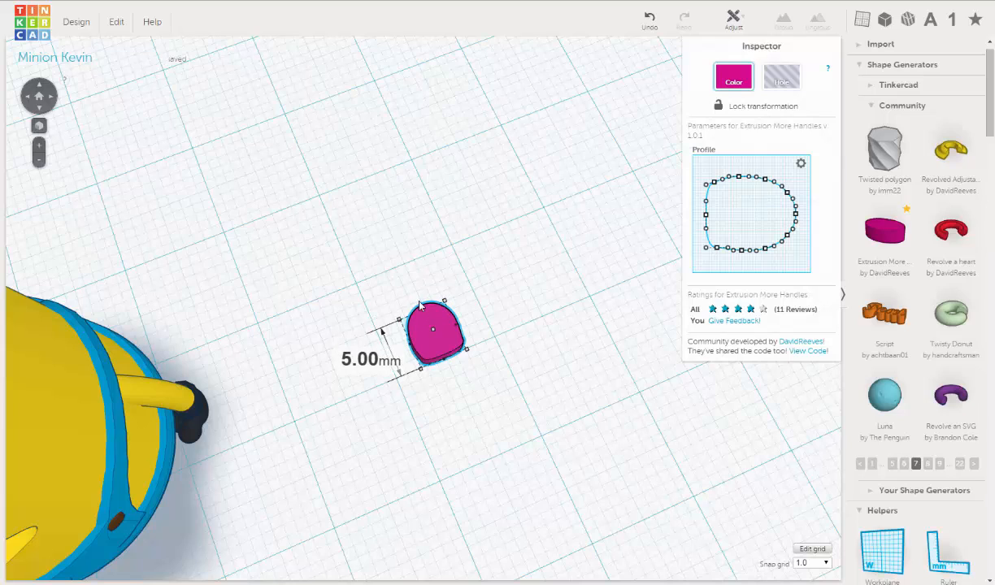
drag(419, 305, 416, 296)
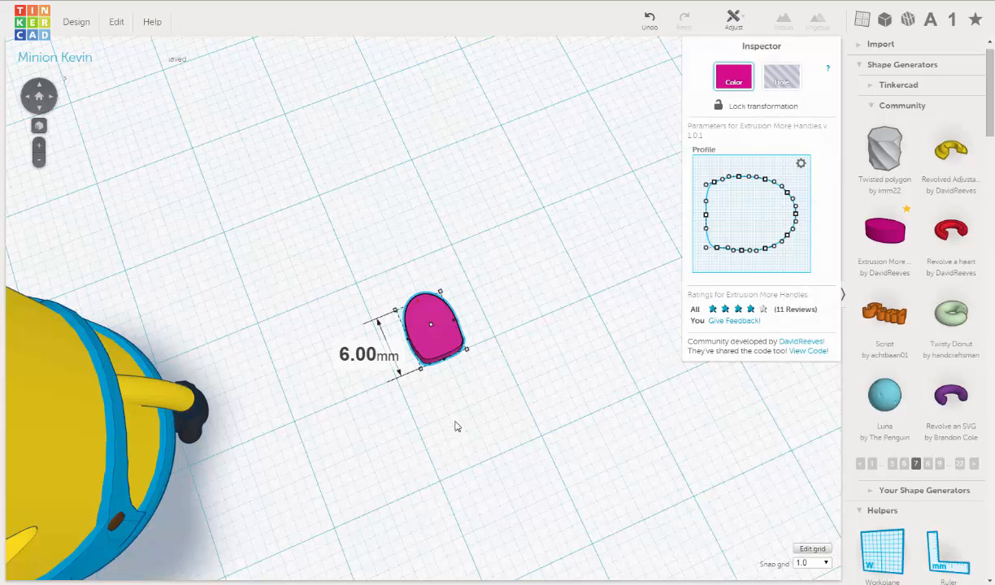
- Rotate the tooth shape upright so that it stands on its flat end with the rounded end up
right_drag(417, 320, 421, 362)
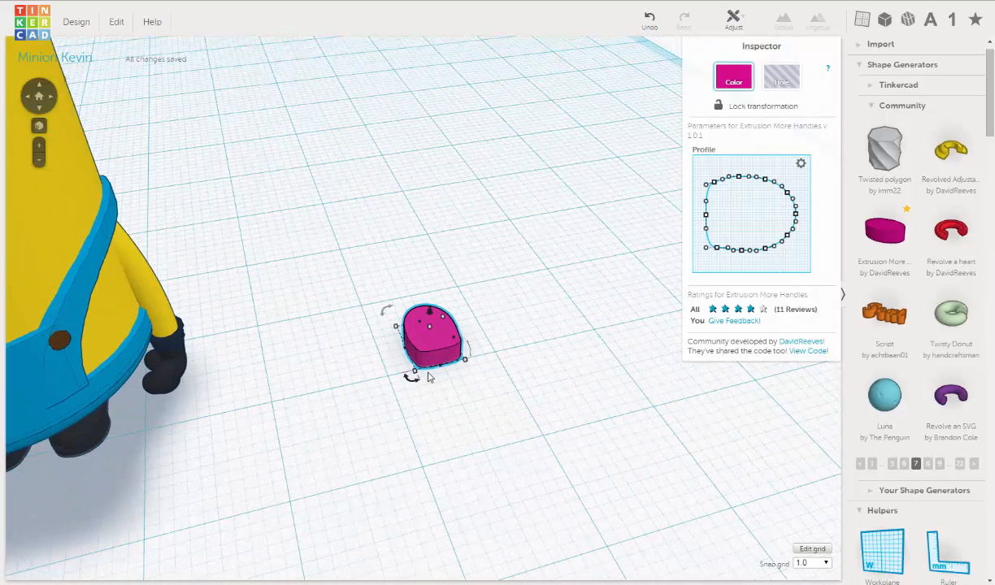
right_drag(438, 279, 444, 343)
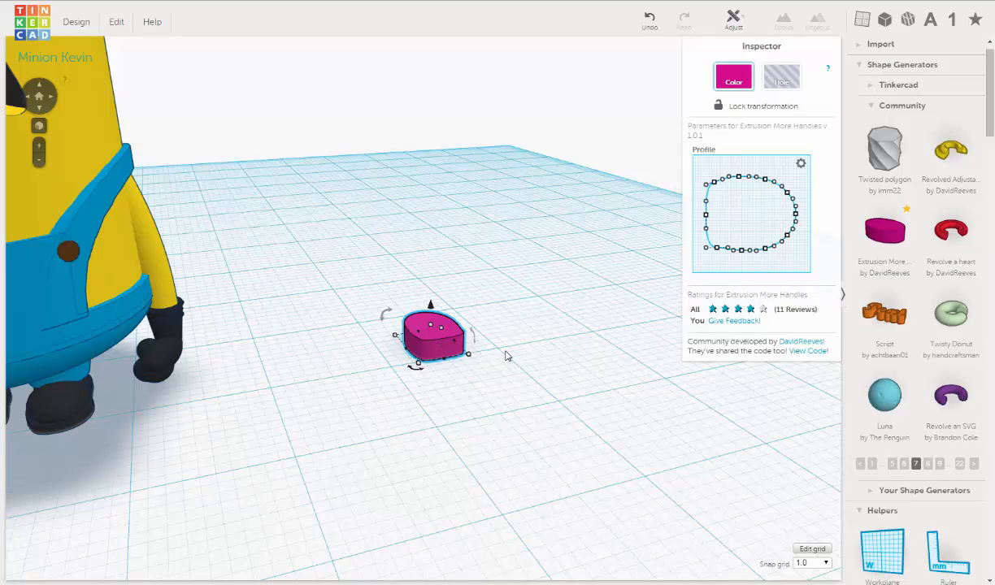
right_drag(505, 355, 488, 326)
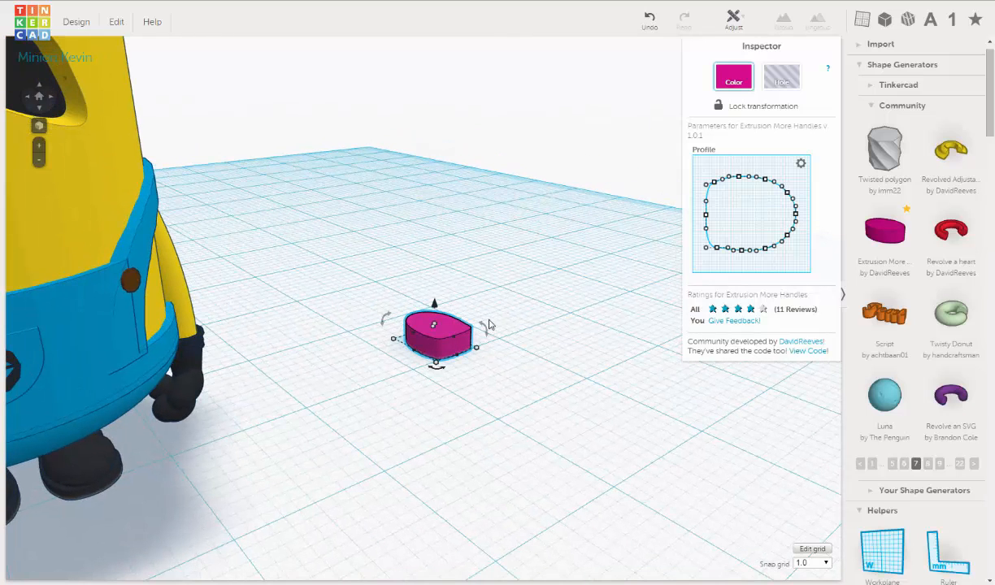
click(483, 361)
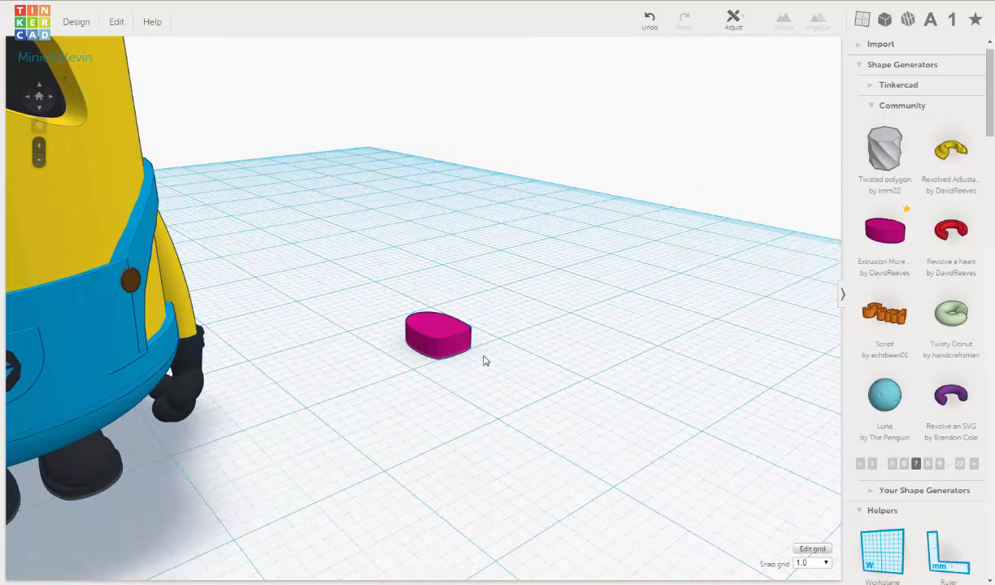
click(424, 339)
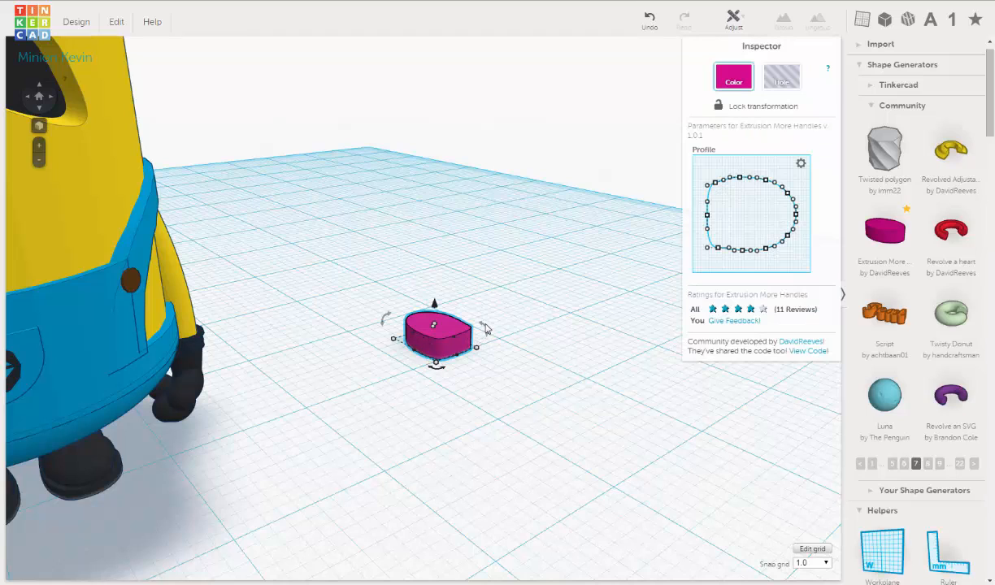
mouse_move(484, 328)
drag(484, 328, 466, 392)
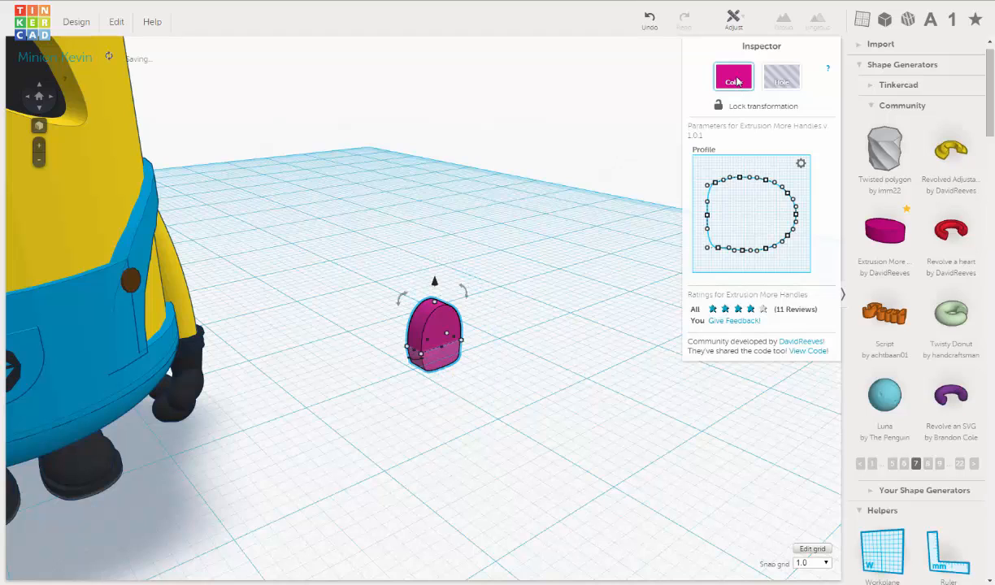
- Colour the tooth white and raise it above the workplane to the height of the Minion's mouth
click(735, 80)
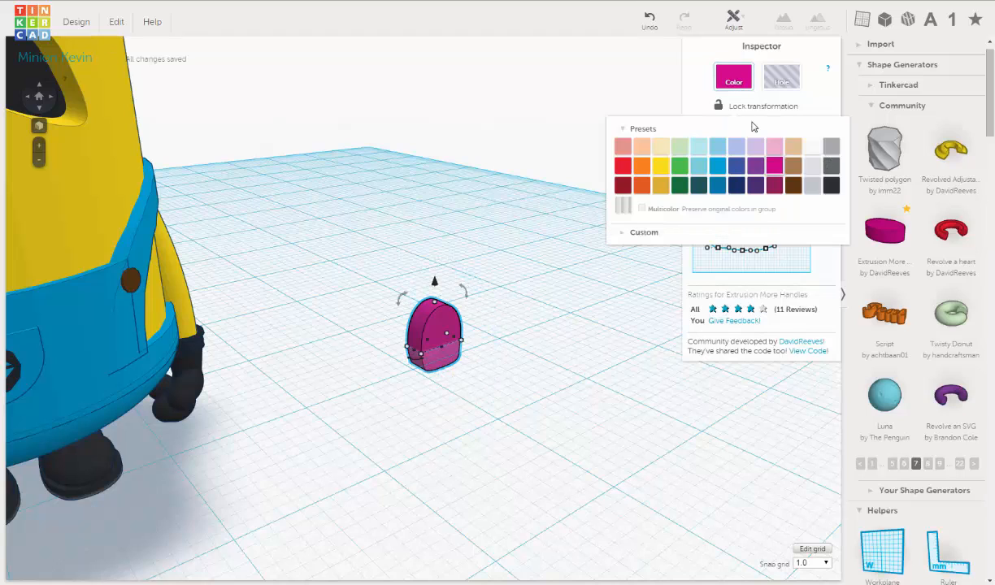
click(810, 150)
right_drag(466, 312, 486, 310)
scroll(589, 336, up, 5)
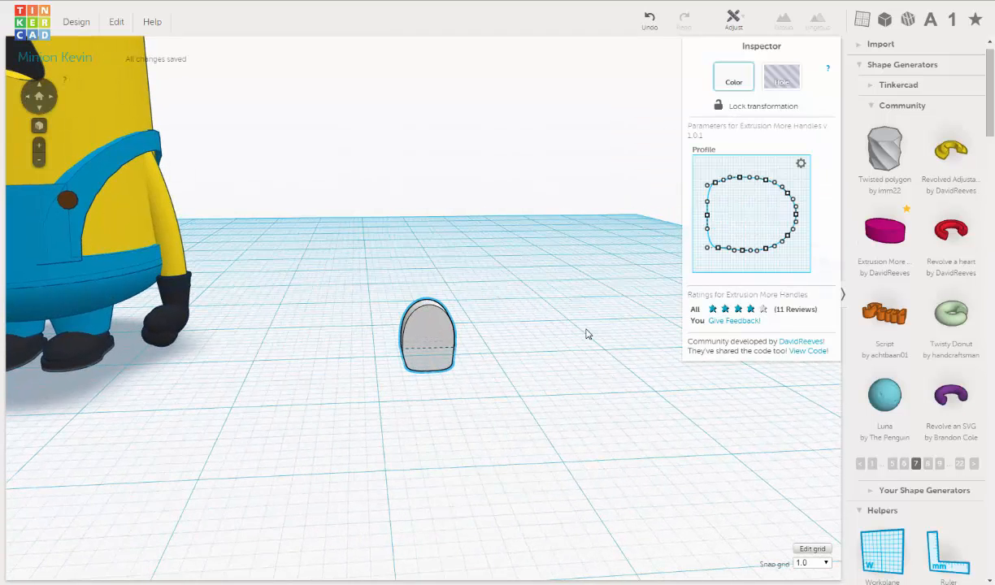
middle_drag(555, 320, 556, 325)
drag(557, 317, 582, 100)
middle_drag(516, 326, 517, 341)
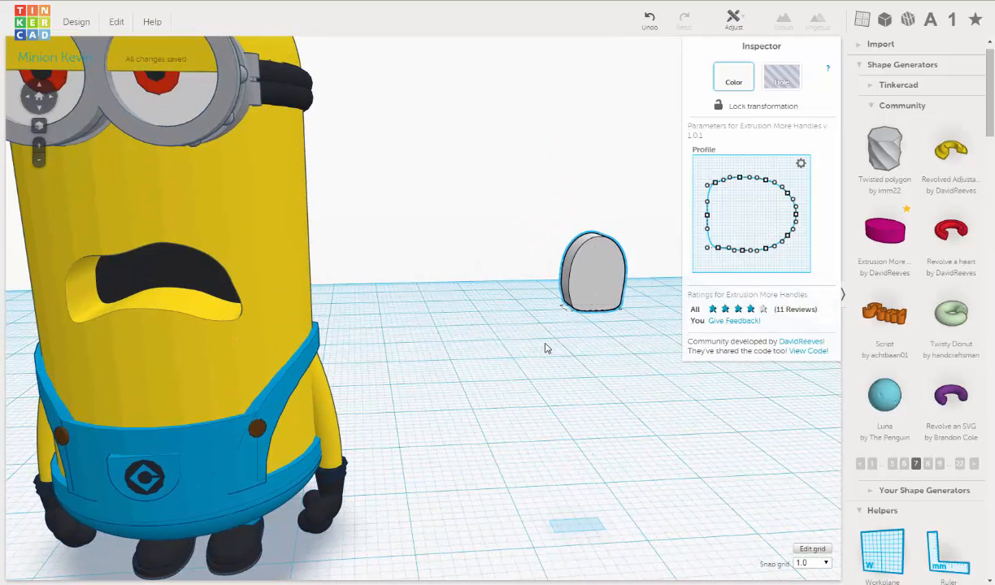
- Nudge the tooth sideways into the body until it sits in the left part of the mouth opening
key(Left)
key(Left)
key(Left)
key(Left)
key(Left)
key(Left)
key(Left)
key(Left)
key(Left)
key(Left)
key(Left)
key(Left)
key(Left)
key(Left)
key(Left)
key(Left)
key(Left)
key(Left)
key(Left)
key(Left)
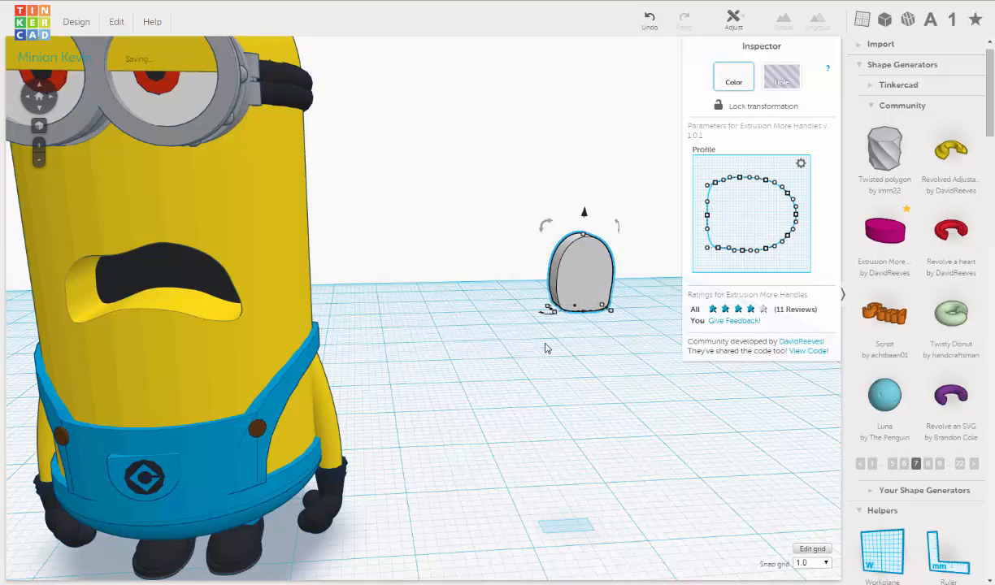
key(Left)
key(Left)
key(Left)
key(Left)
key(Left)
key(Left)
key(Left)
key(Left)
key(Left)
key(Left)
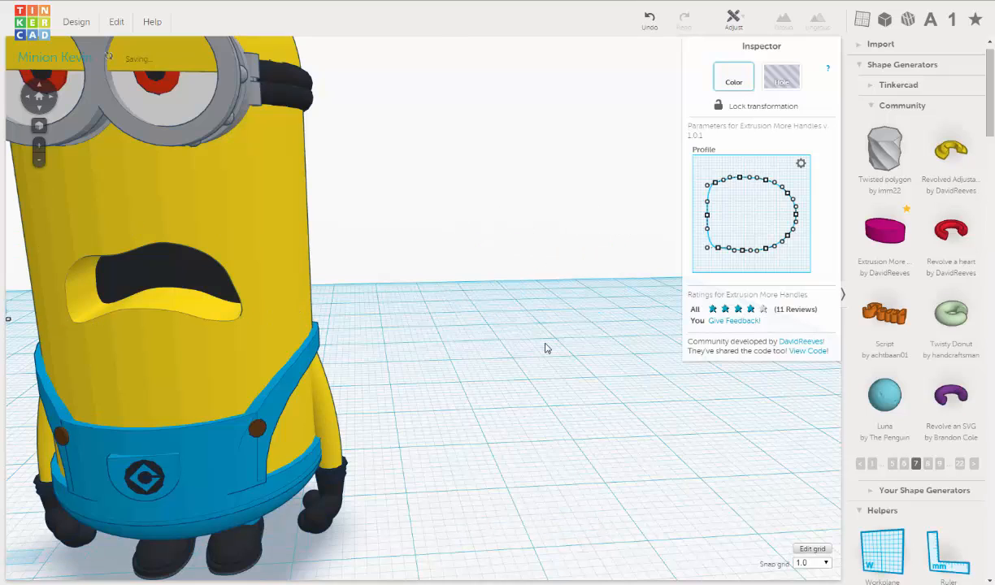
key(Right)
key(Right)
key(Right)
key(Right)
key(Right)
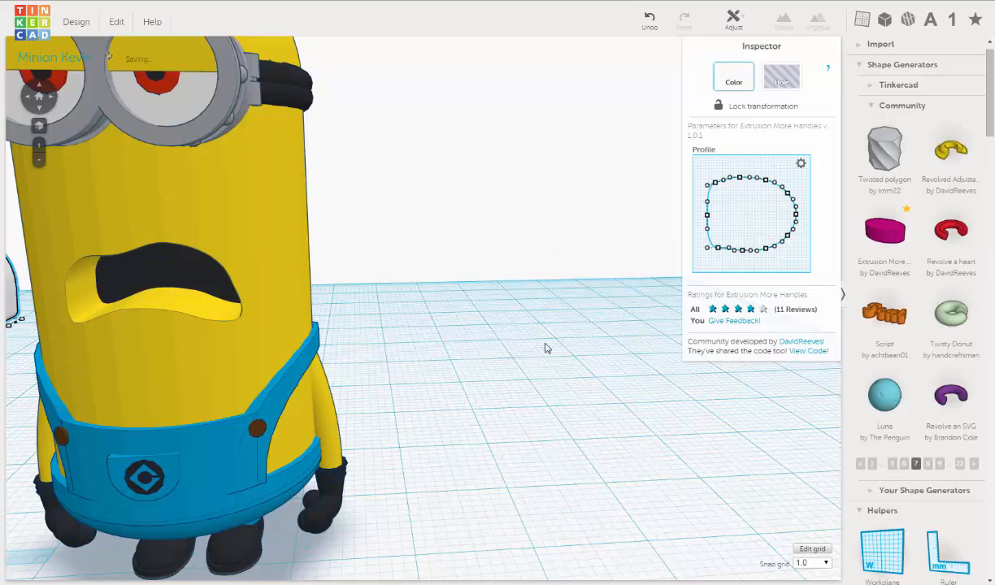
key(Right)
key(Right)
key(Right)
key(Right)
key(Right)
key(Right)
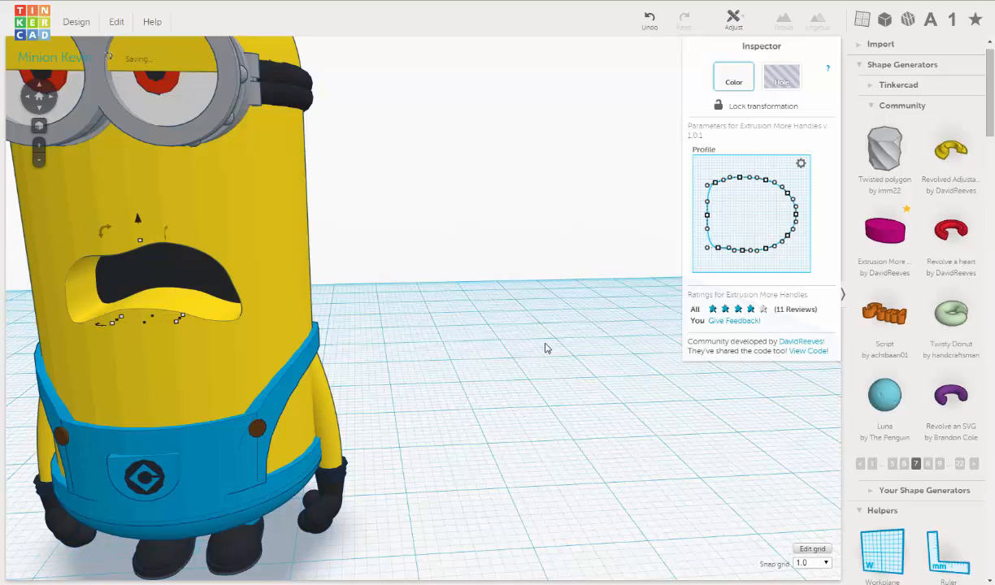
key(Left)
key(Left)
key(Left)
key(Left)
key(Left)
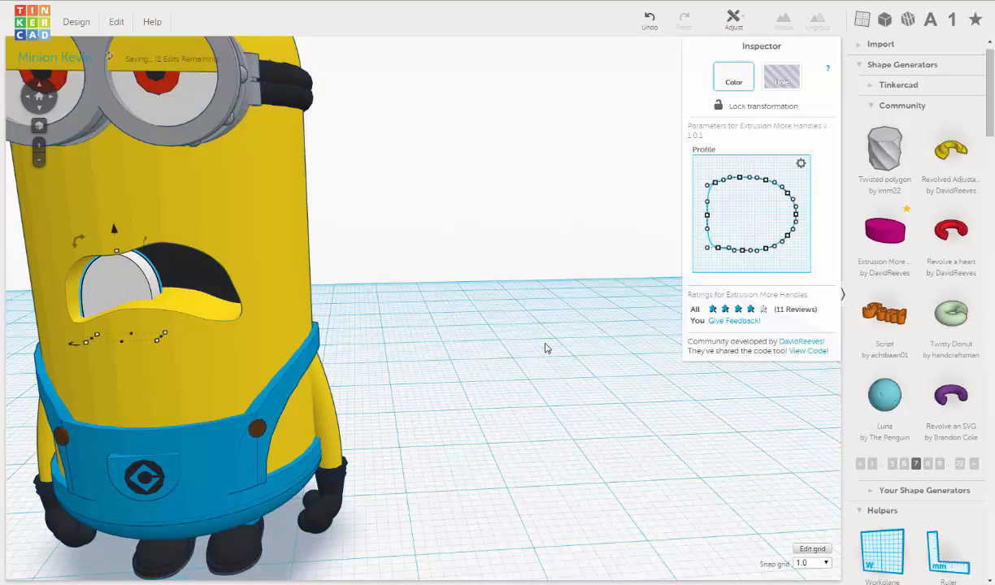
key(Left)
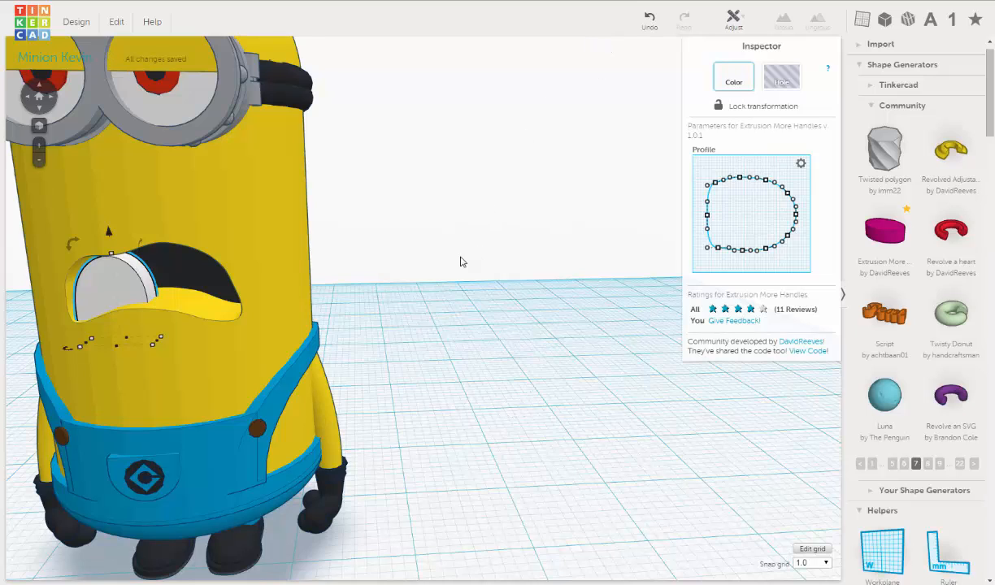
- Raise the tooth by 4 mm to 24 mm above the workplane and narrow it to about 3 mm wide
key(f)
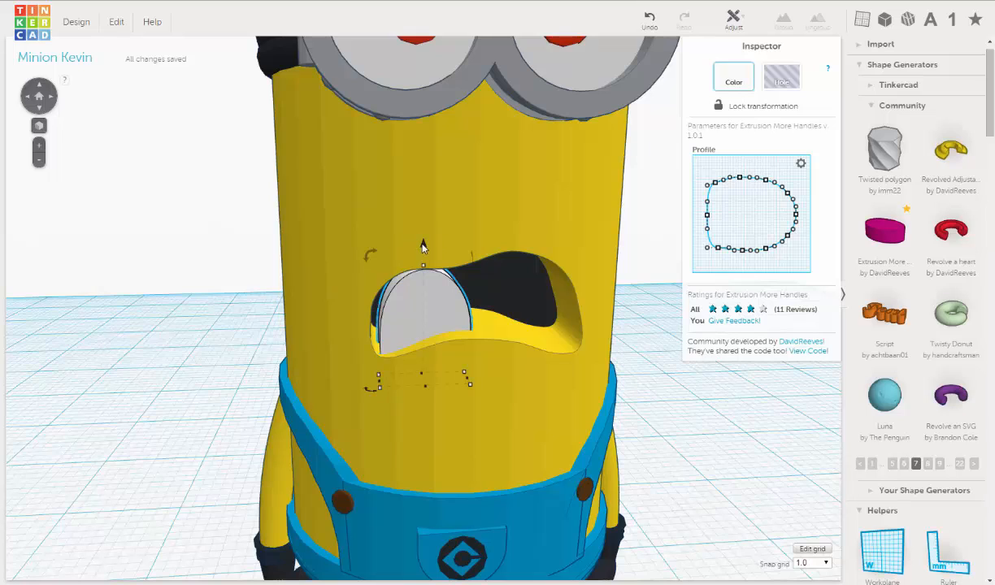
drag(422, 247, 435, 169)
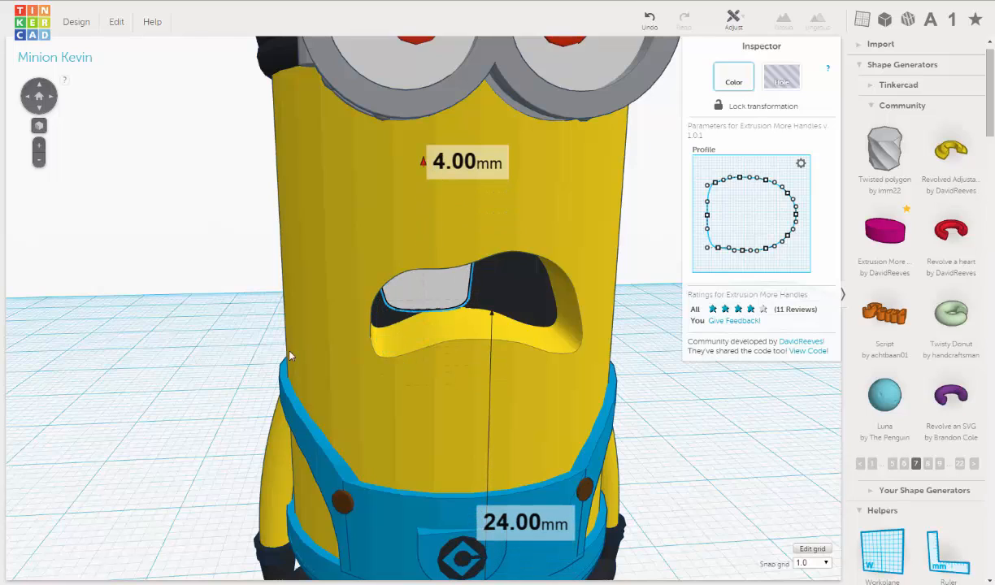
right_drag(172, 338, 377, 316)
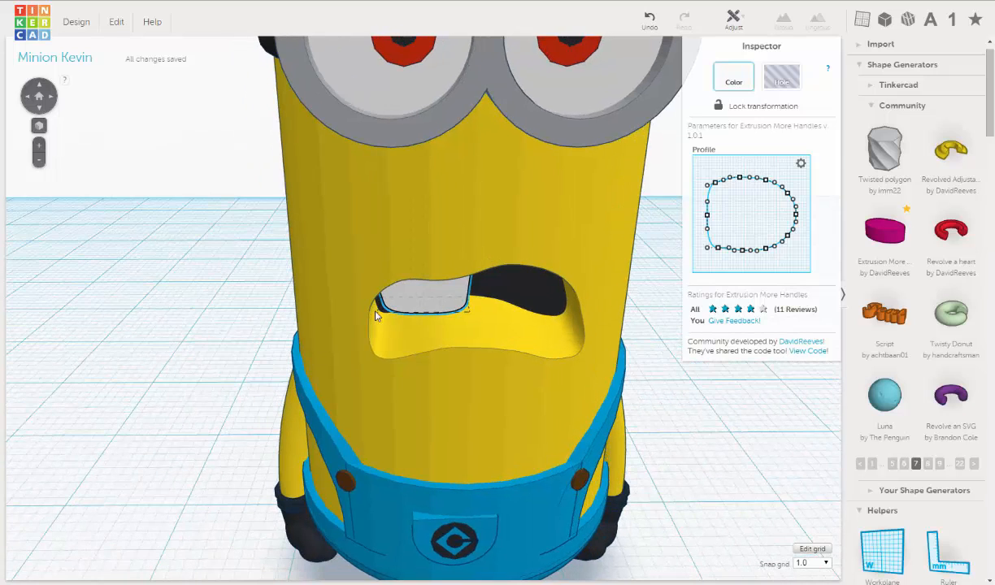
click(376, 316)
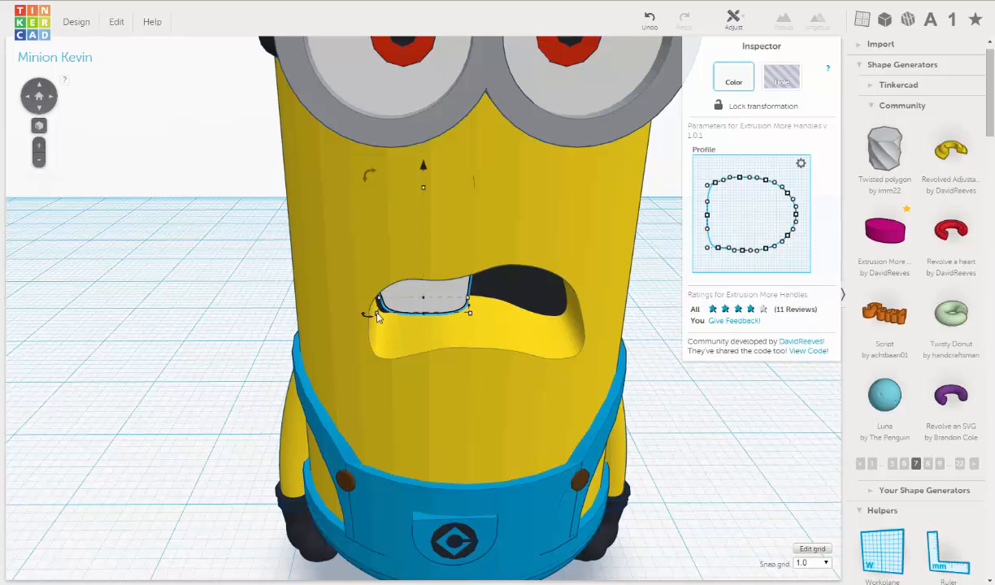
mouse_move(378, 316)
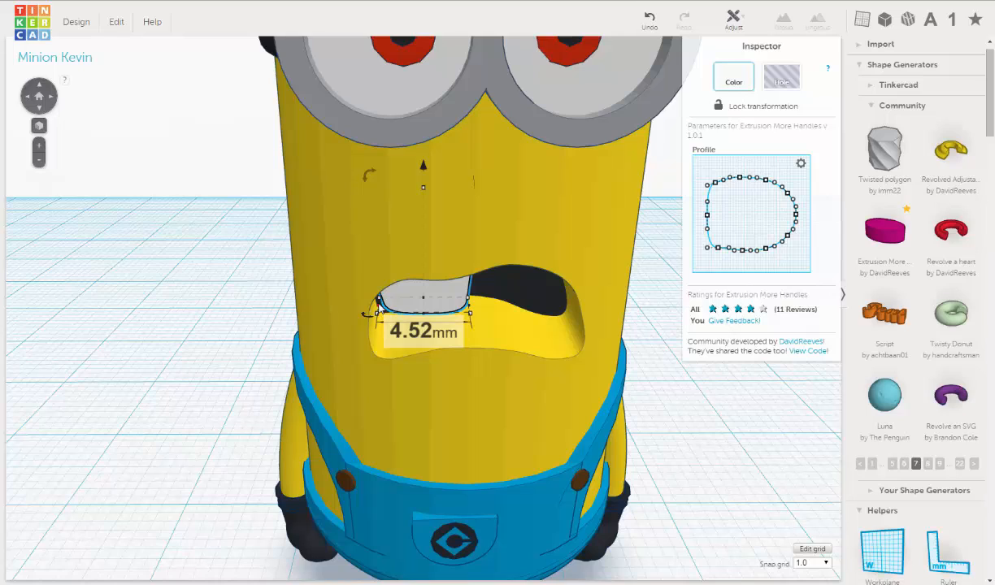
drag(377, 303, 408, 313)
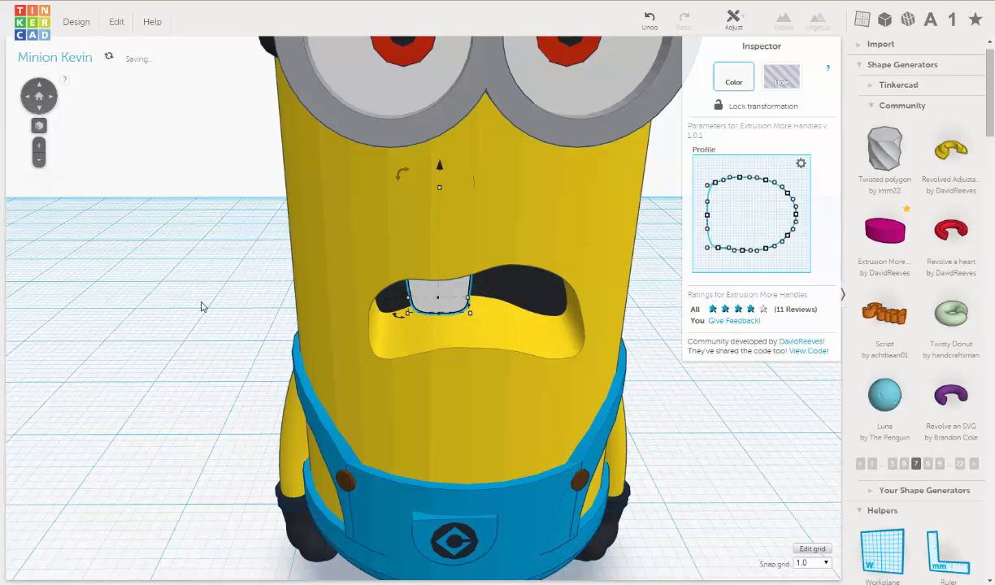
- Raise the narrowed tooth slightly so that only its short rounded end hangs below the mouth's upper edge
right_drag(203, 276, 199, 303)
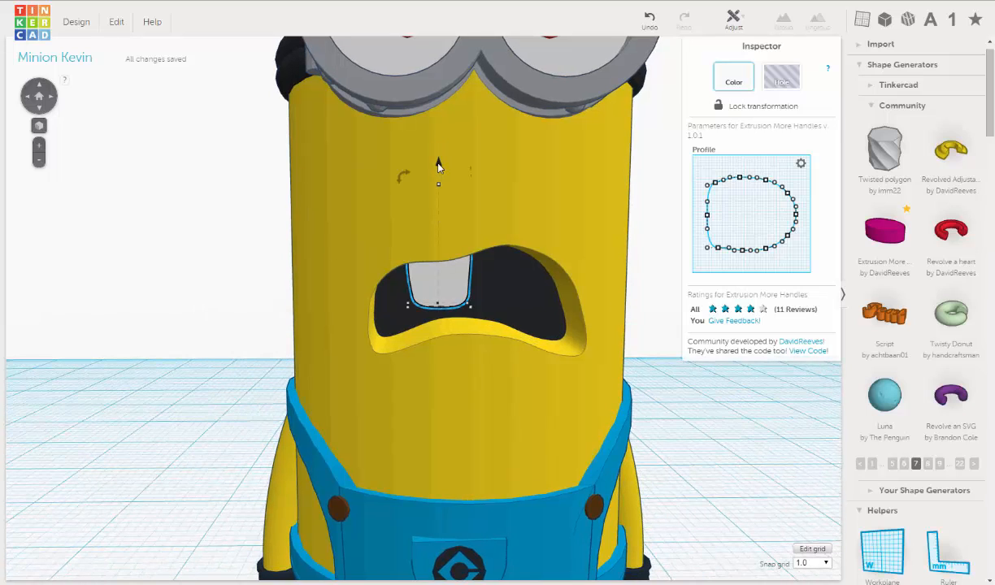
drag(437, 165, 439, 161)
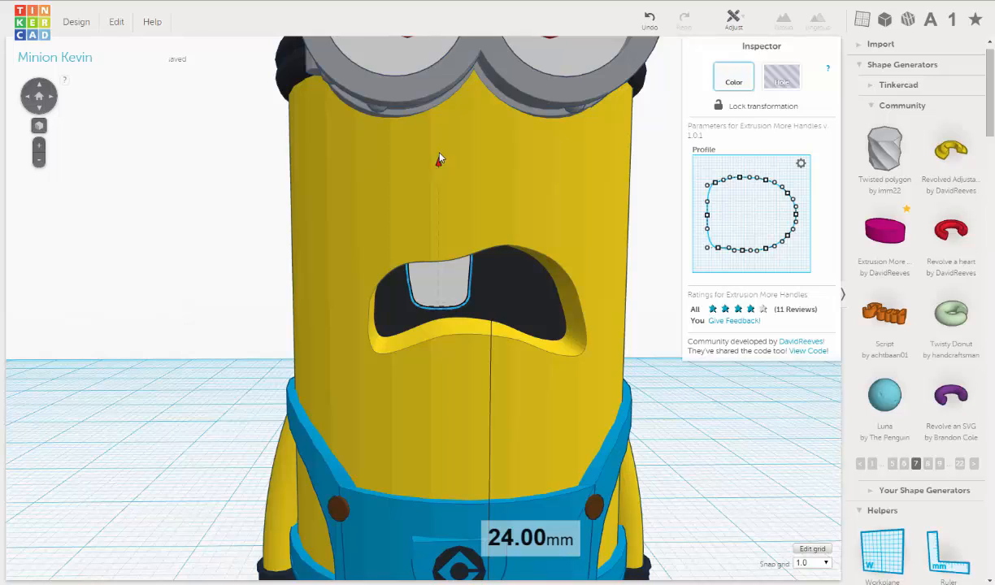
drag(439, 157, 439, 155)
drag(366, 209, 358, 208)
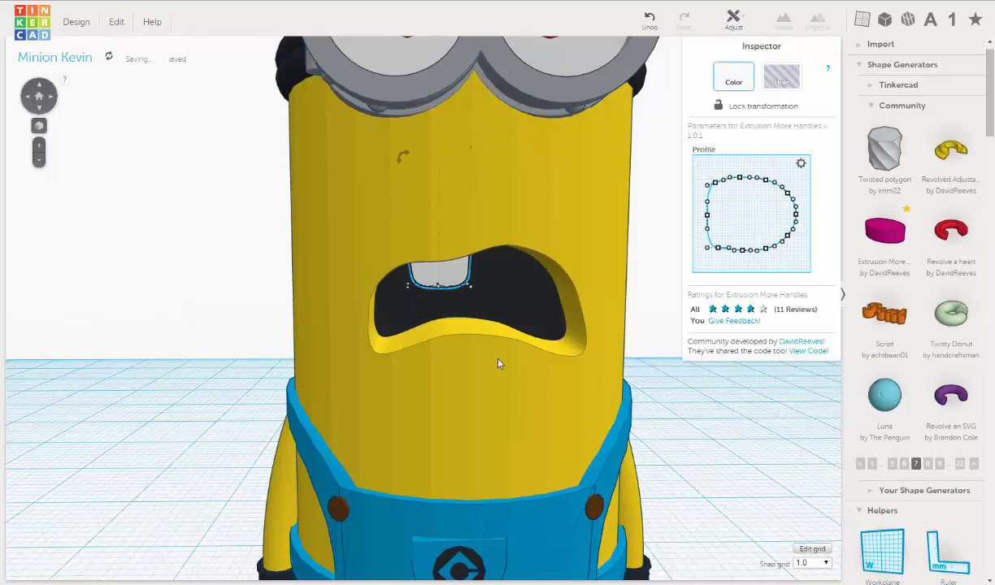
- Set the snap grid to 0.5 for finer adjustments to the tooth
right_drag(484, 402, 437, 309)
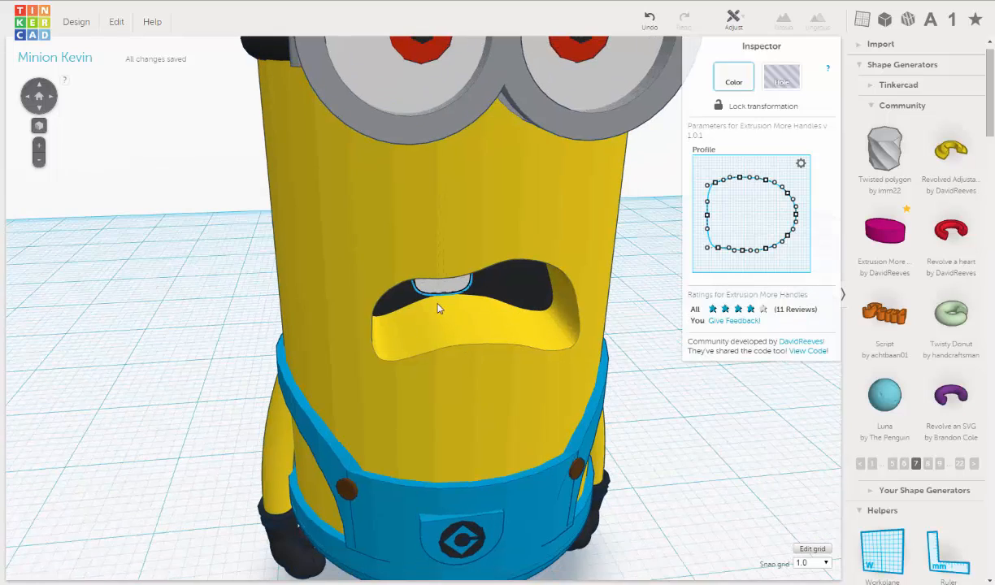
scroll(438, 308, up, 3)
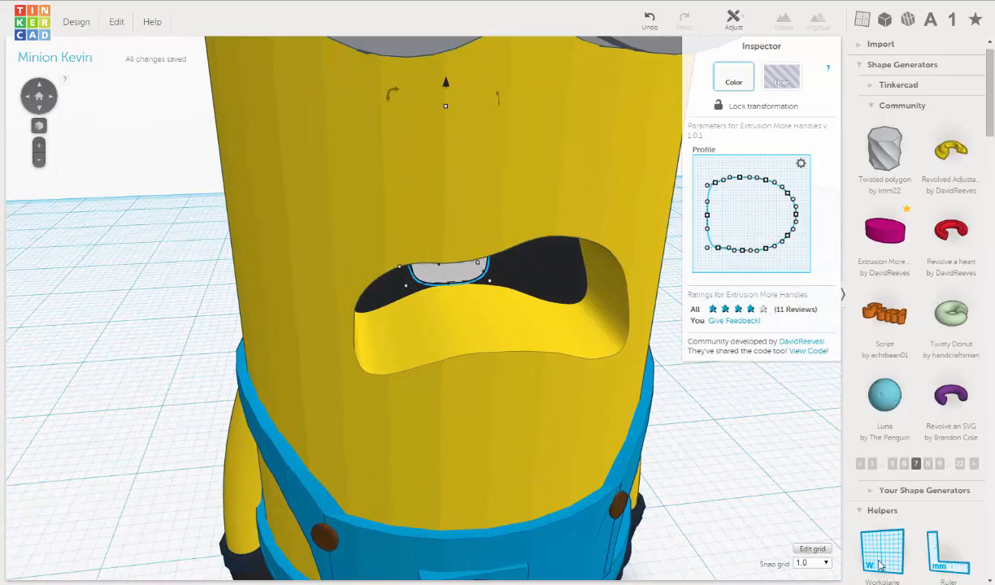
click(826, 564)
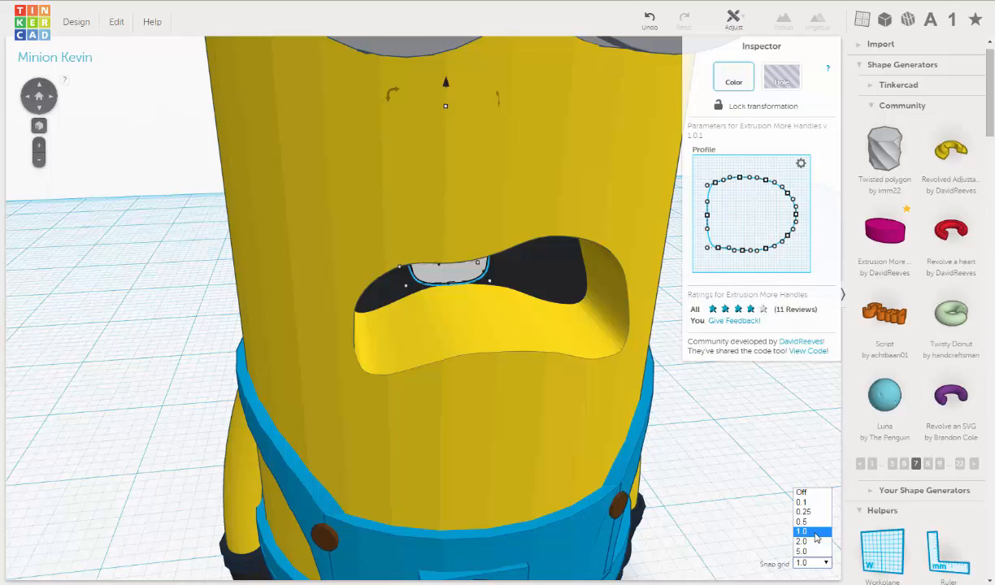
click(382, 290)
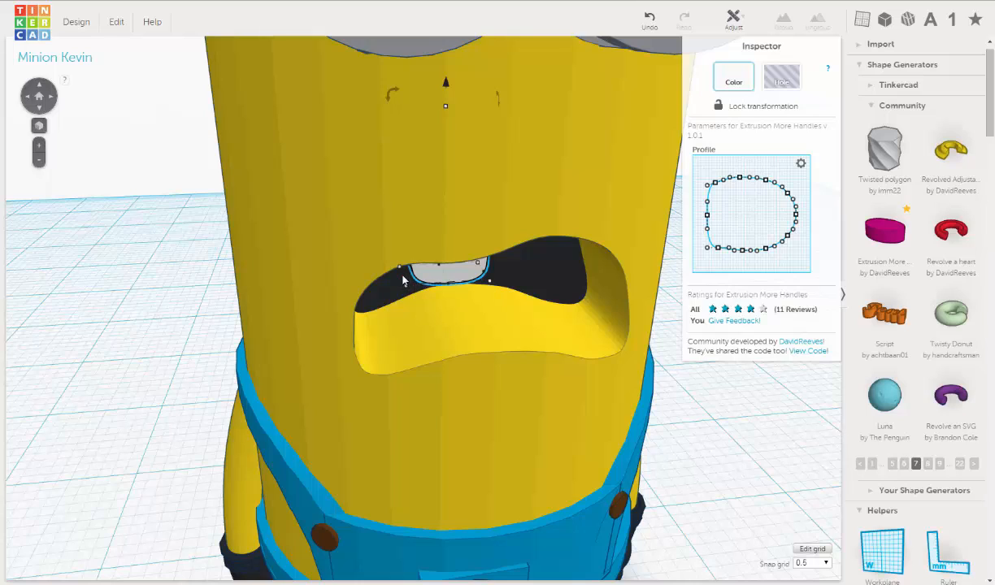
- Try widening the tooth to about 3.51 mm, and undo the change
click(396, 281)
click(396, 279)
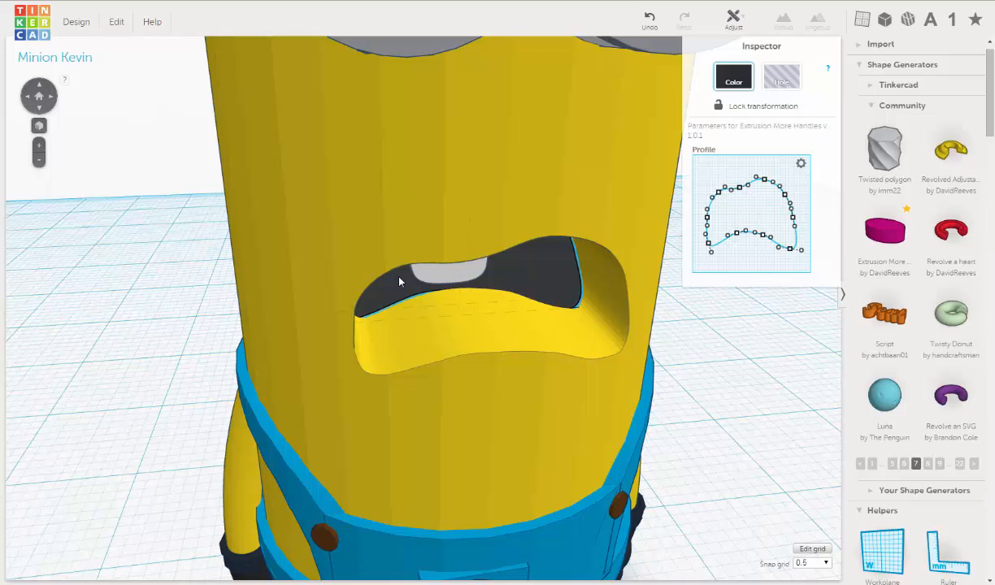
click(651, 22)
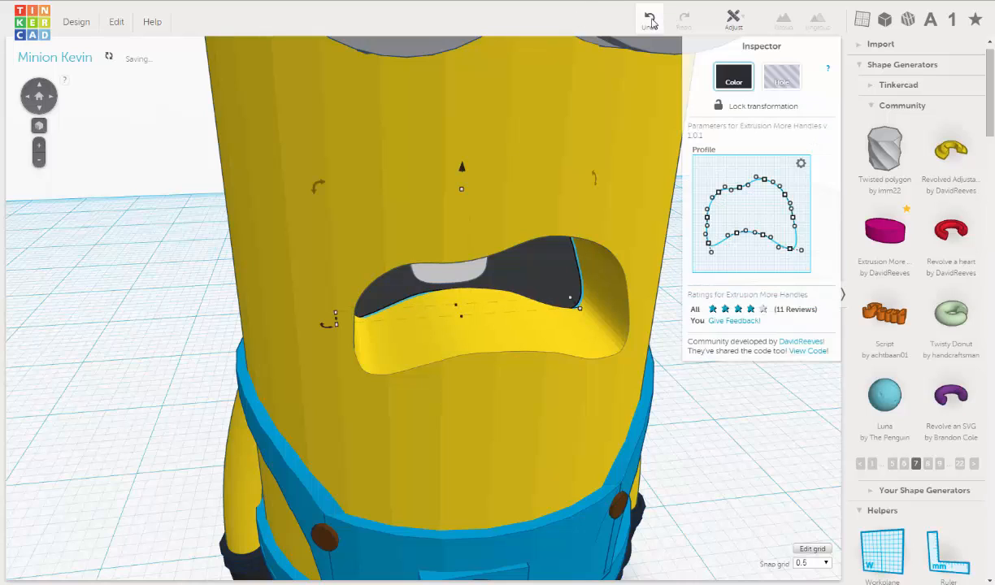
click(399, 269)
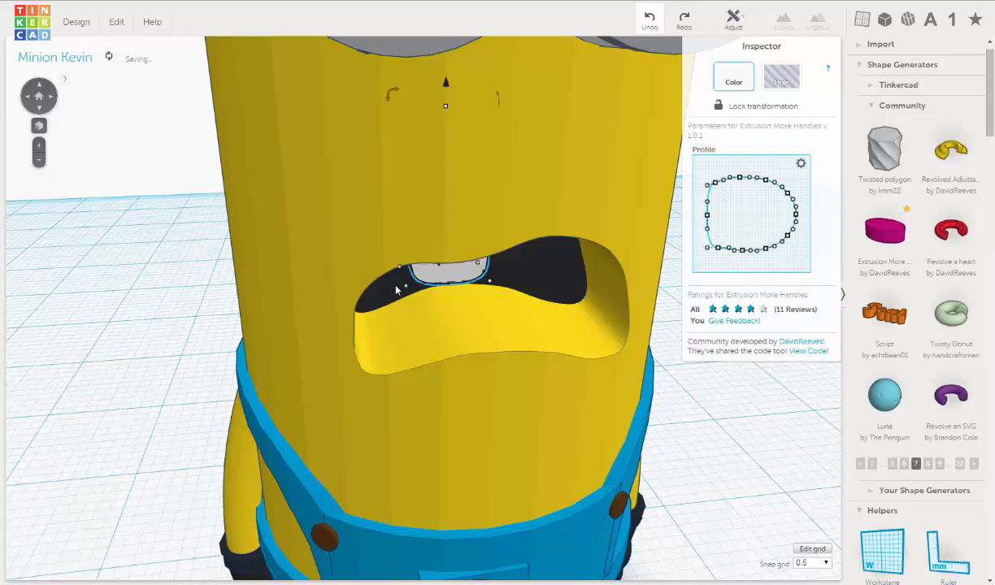
mouse_move(404, 279)
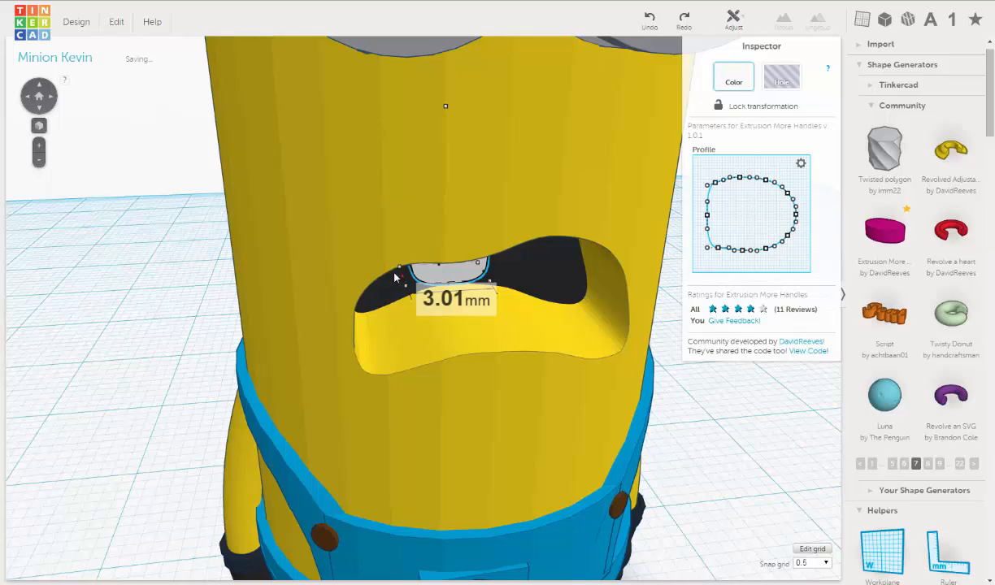
drag(393, 278, 391, 281)
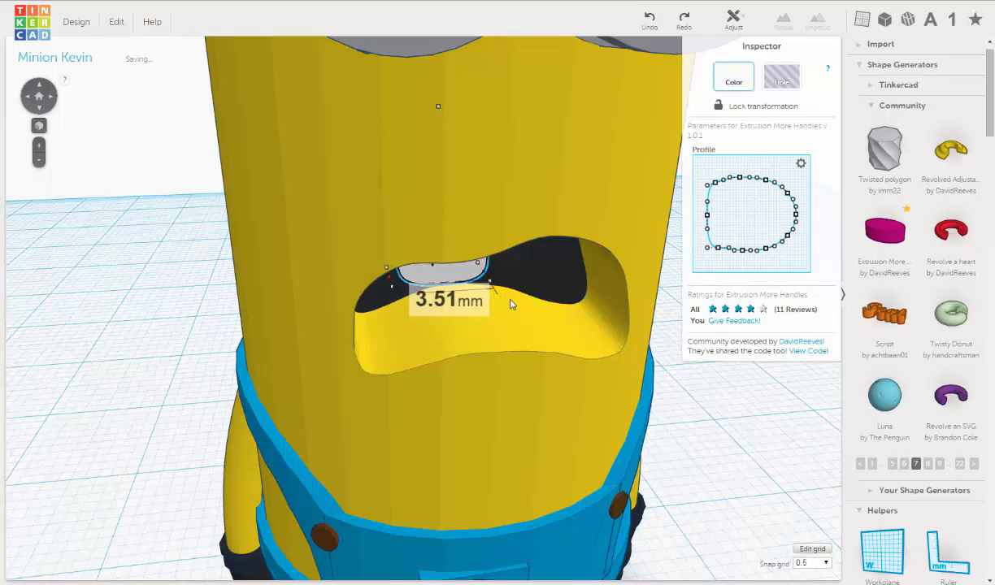
right_drag(488, 250, 399, 228)
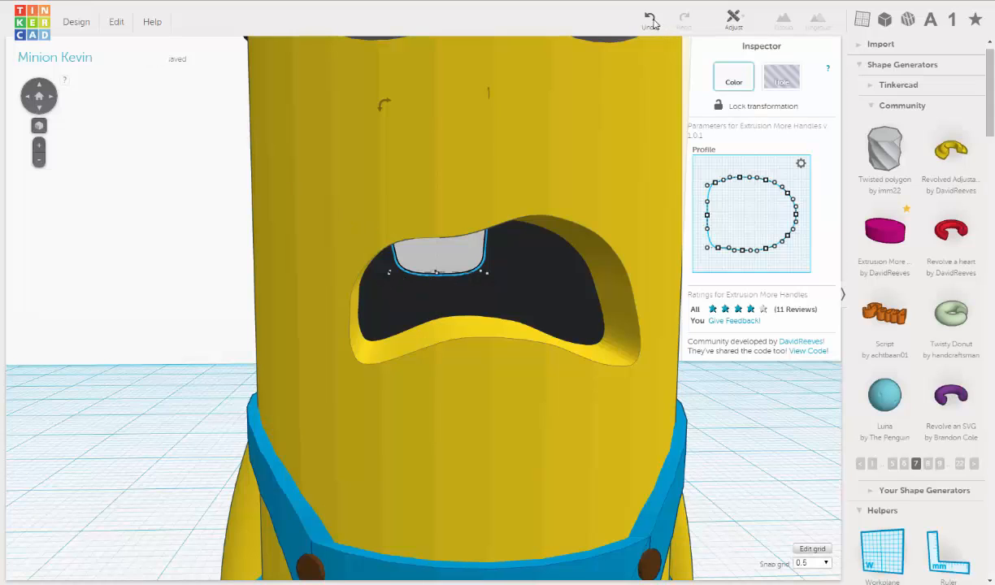
key(ctrl+z)
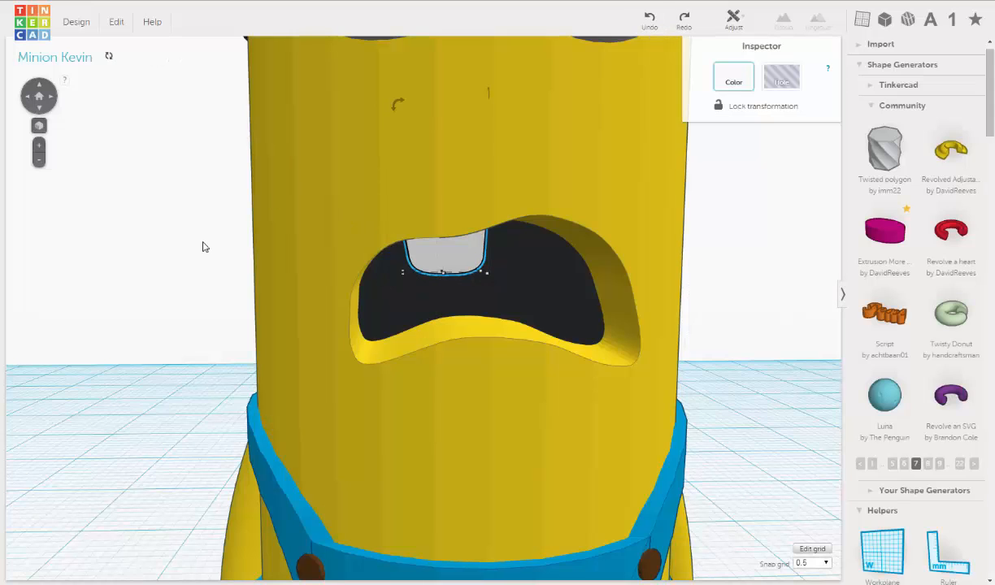
- Duplicate the tooth and move the copy sideways in the mouth until it sits directly beside the original
click(116, 23)
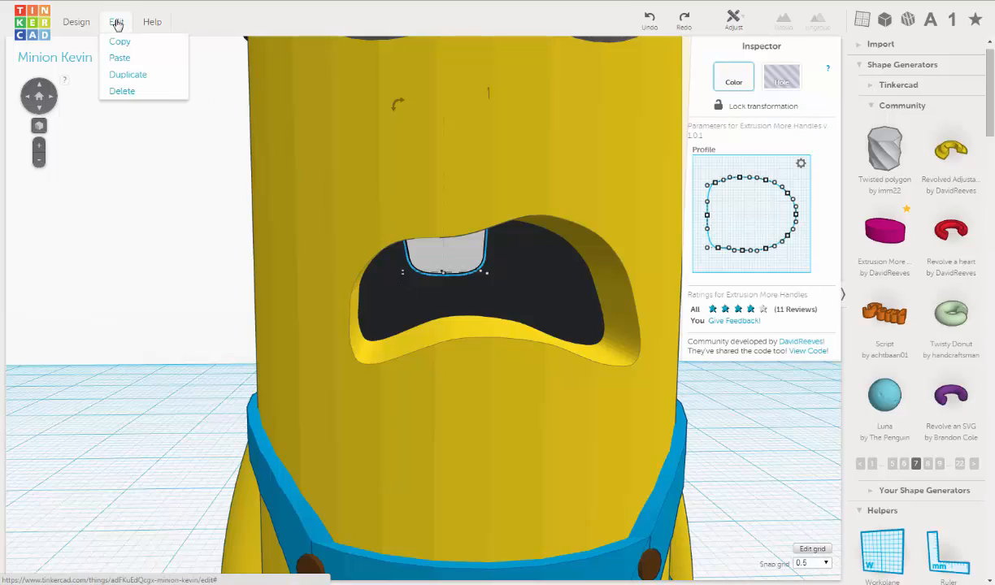
click(123, 76)
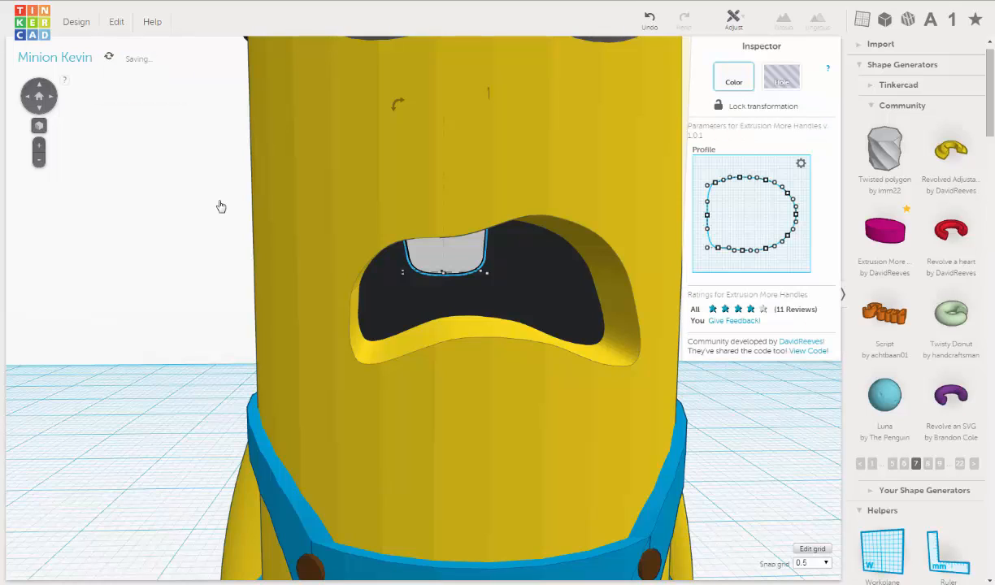
key(Right)
key(Right)
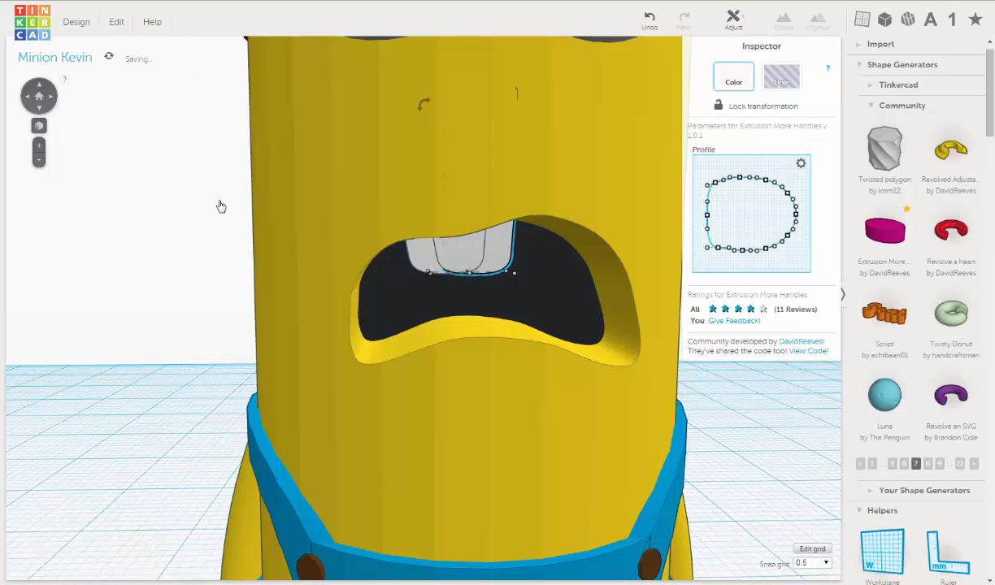
key(Right)
key(Right)
key(Right)
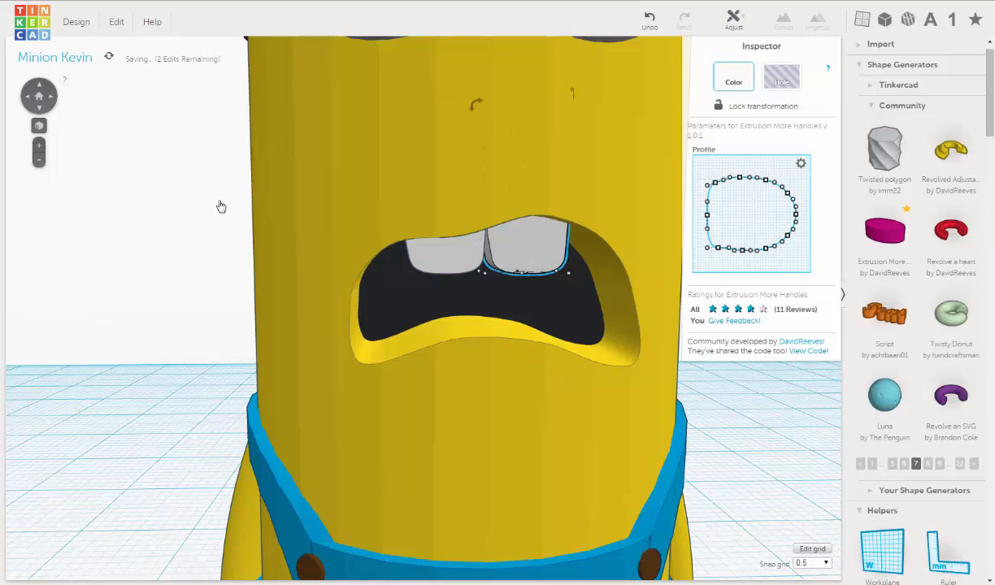
key(Right)
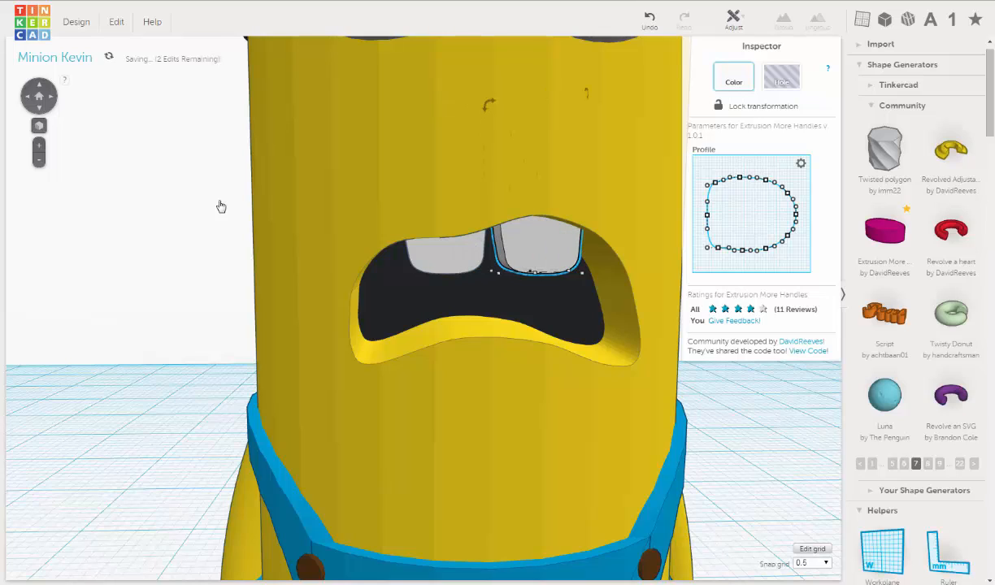
key(Left)
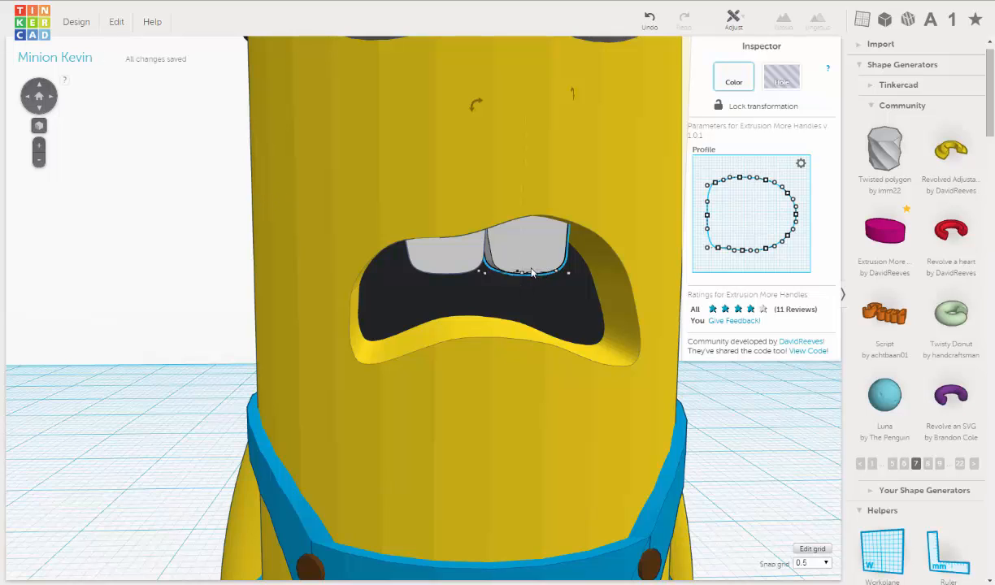
- Lengthen the copied tooth downward to a height of 6.50 mm so that it hangs lower than its neighbour
right_drag(517, 264, 530, 256)
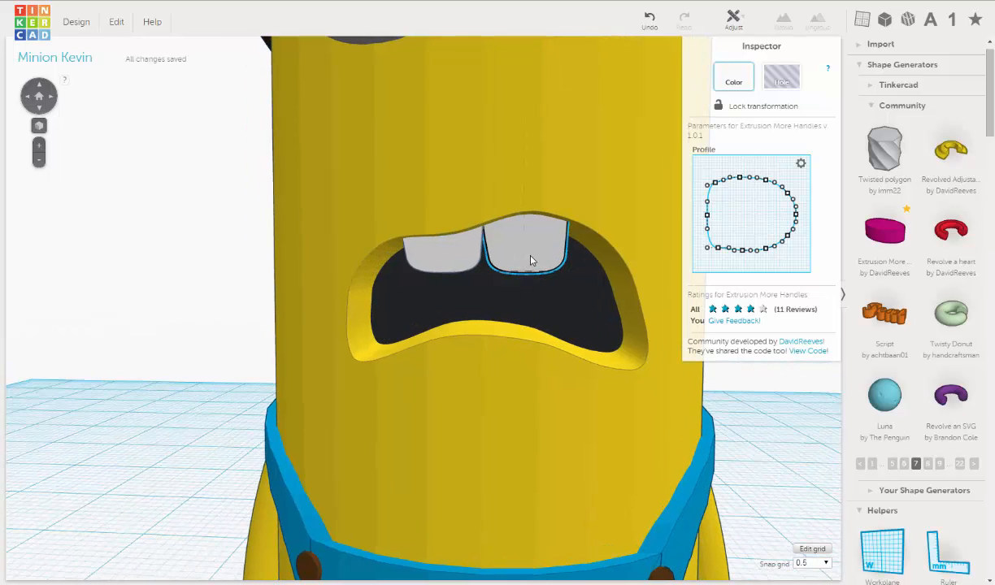
scroll(530, 260, down, 8)
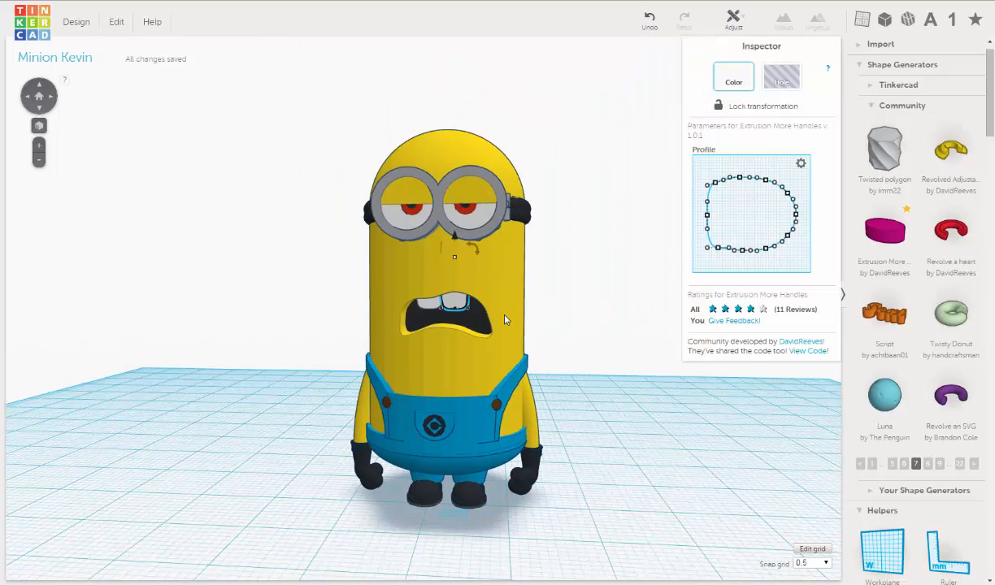
right_drag(534, 314, 435, 324)
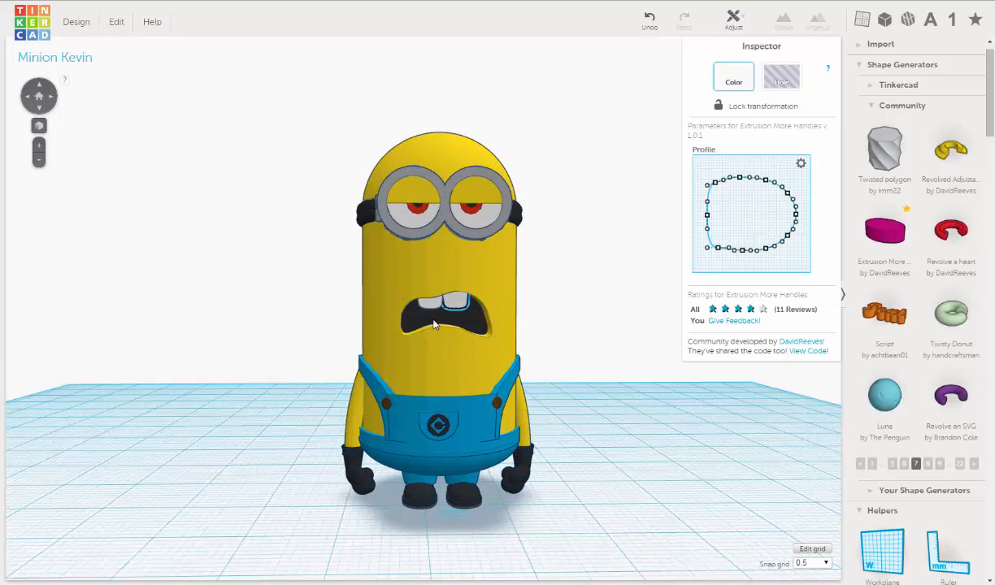
scroll(482, 332, up, 3)
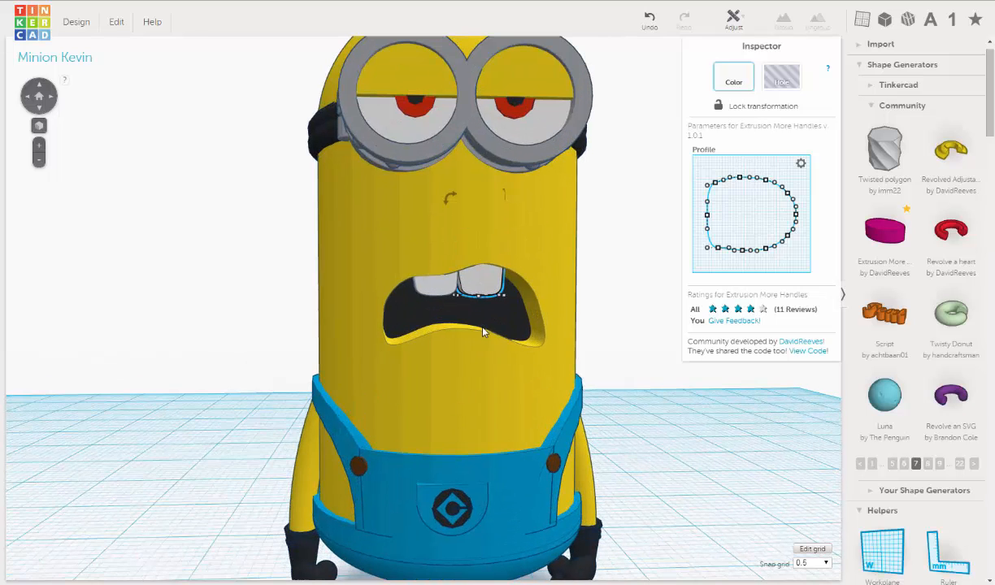
scroll(482, 311, up, 3)
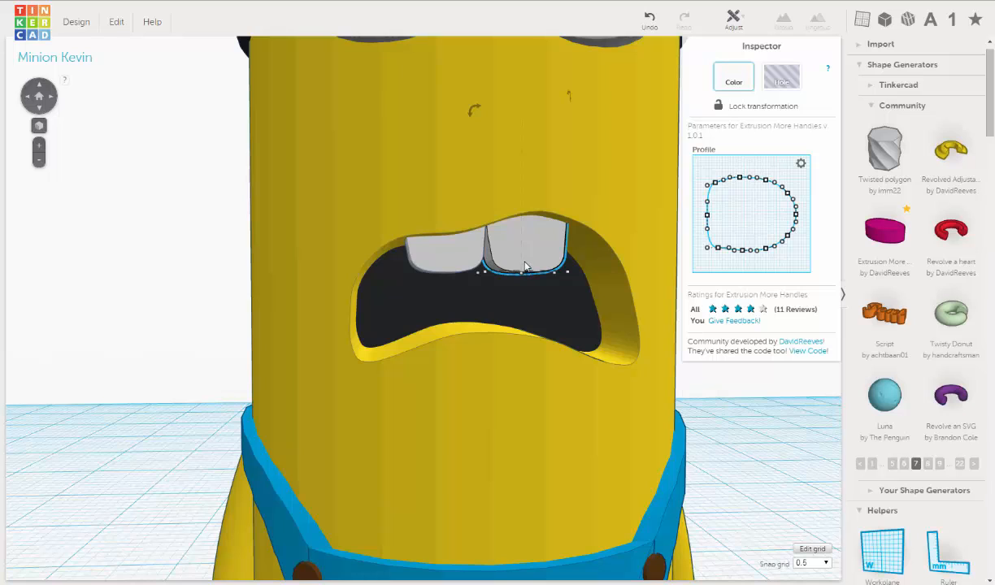
right_drag(520, 267, 517, 265)
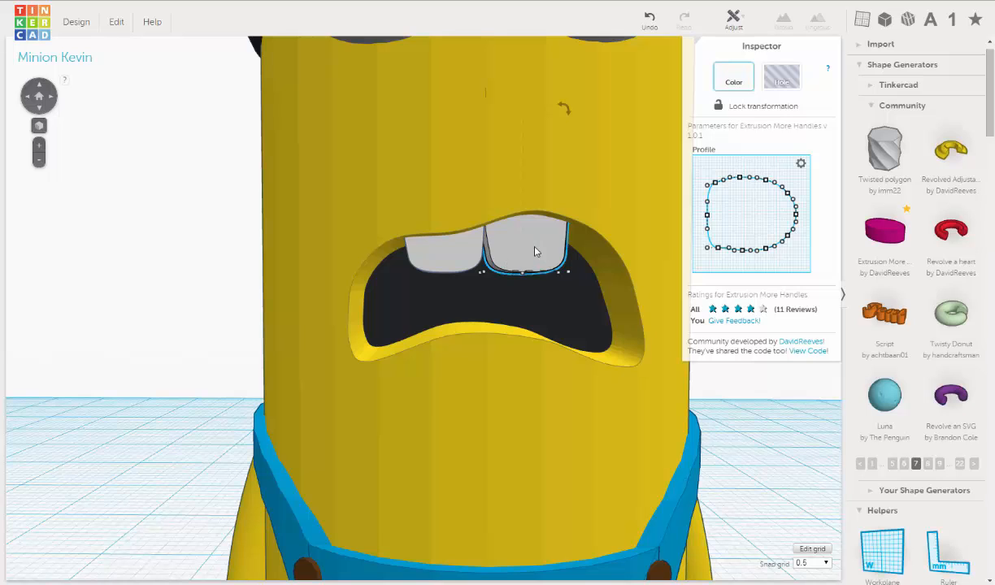
scroll(520, 148, down, 2)
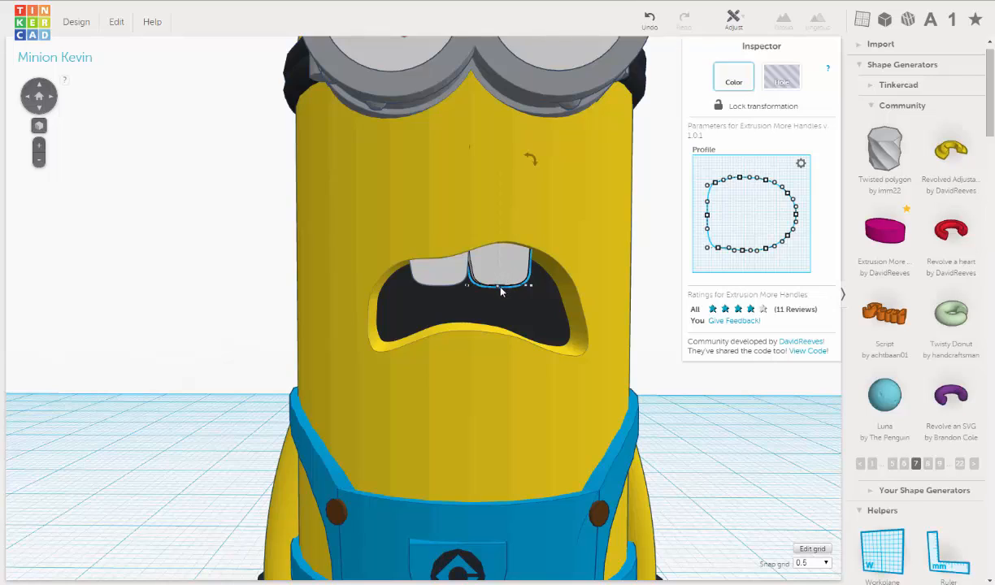
drag(497, 286, 497, 295)
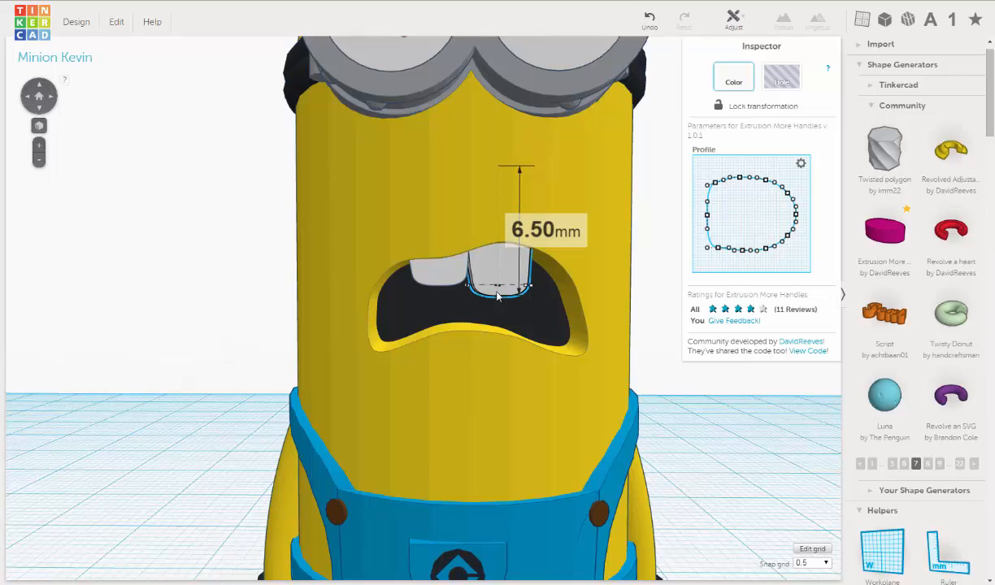
drag(498, 297, 499, 297)
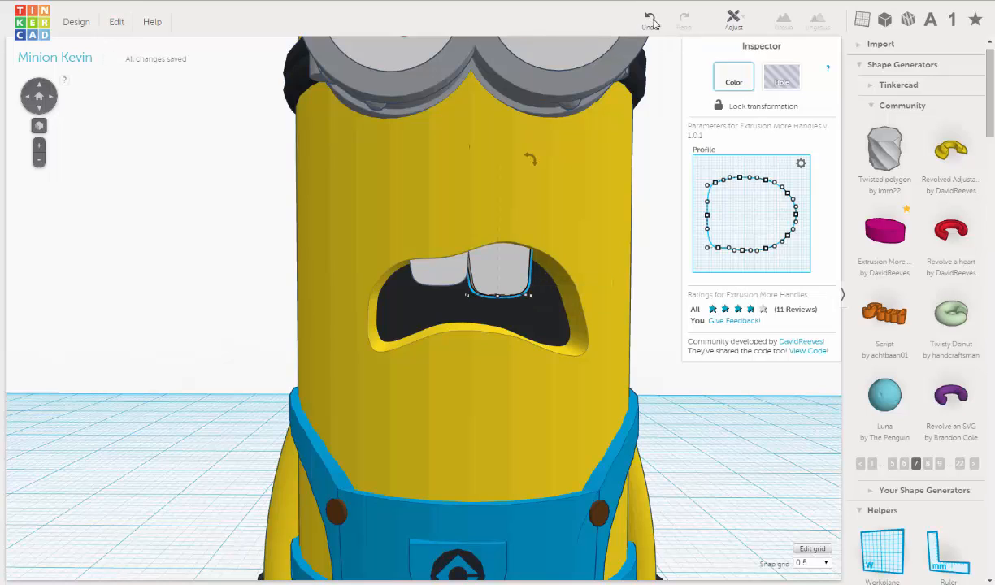
- Undo the last tooth lengthening and stretch the tooth downward by a smaller amount with the snap grid set to 0.25
key(ctrl+z)
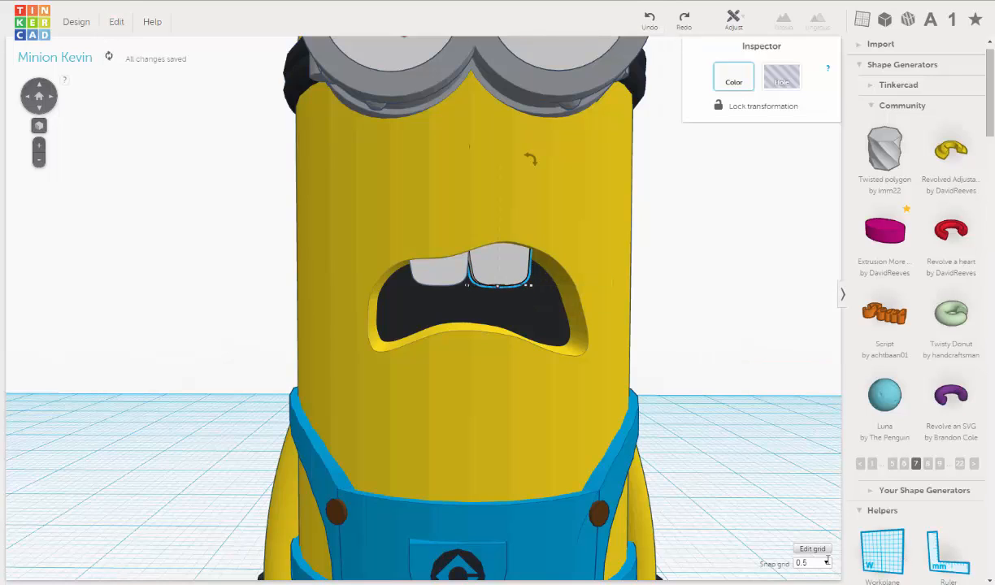
click(826, 564)
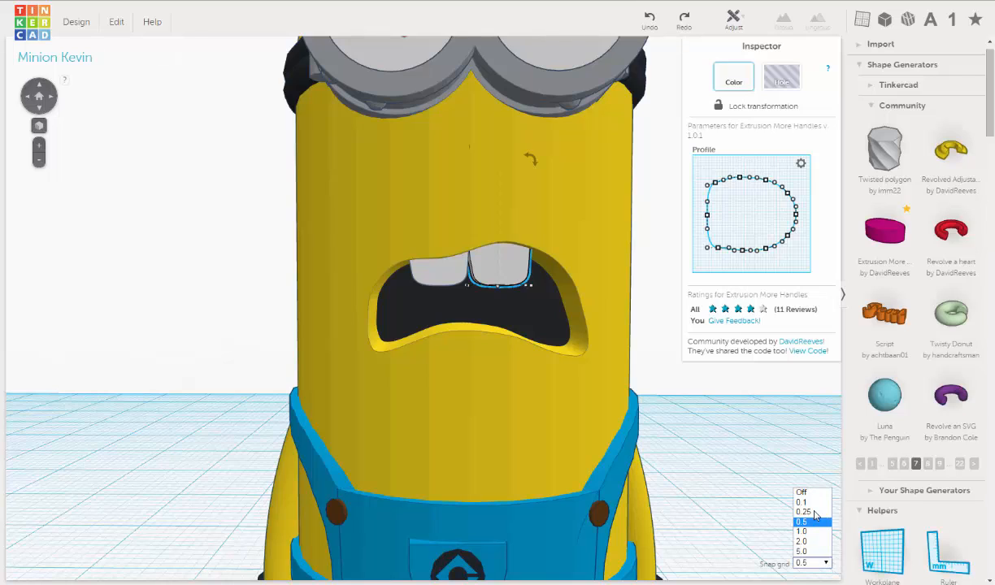
click(815, 515)
click(502, 288)
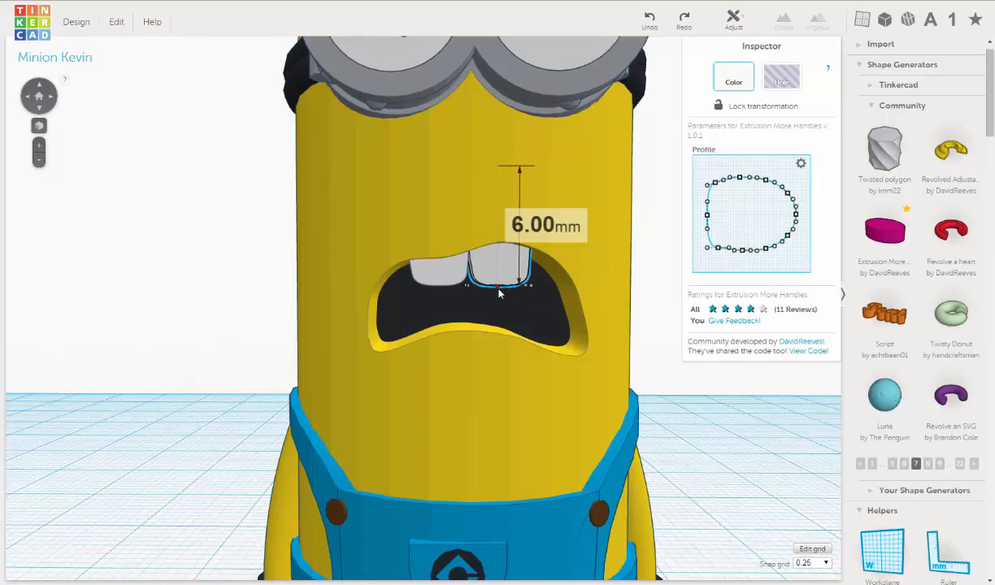
drag(498, 288, 498, 293)
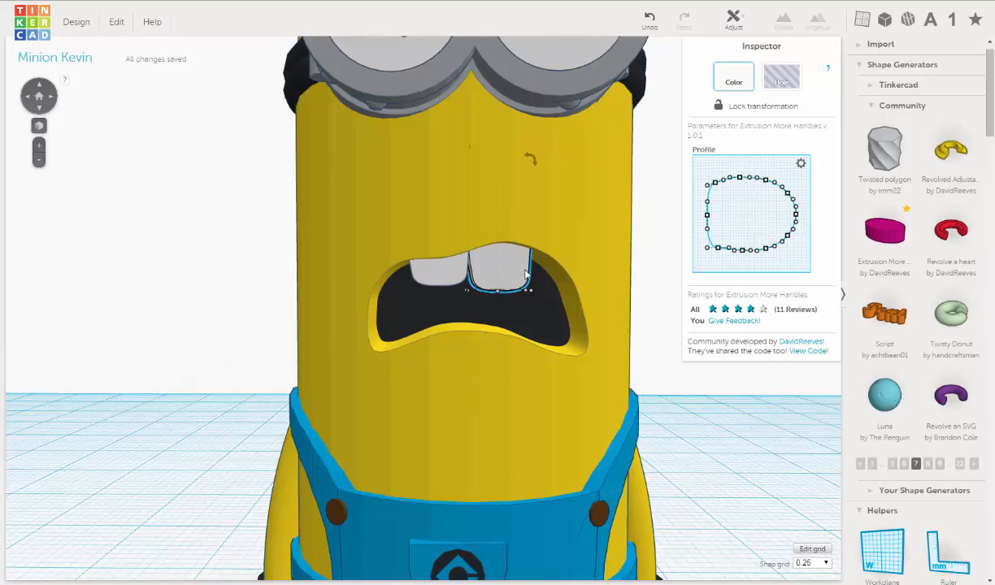
- Duplicate the longer tooth and move the copy sideways to stand directly beside it as a third tooth
click(118, 22)
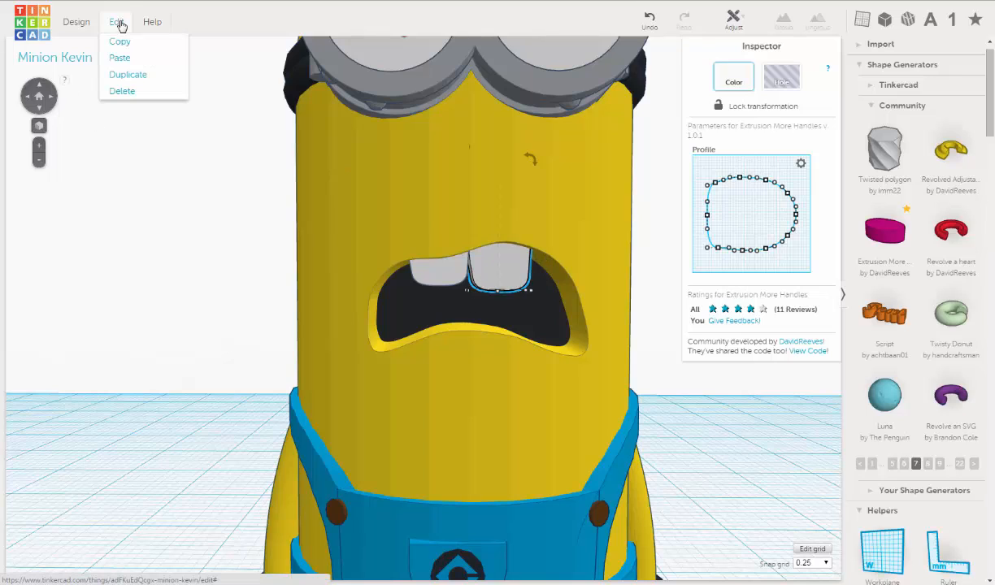
click(122, 75)
drag(539, 286, 596, 297)
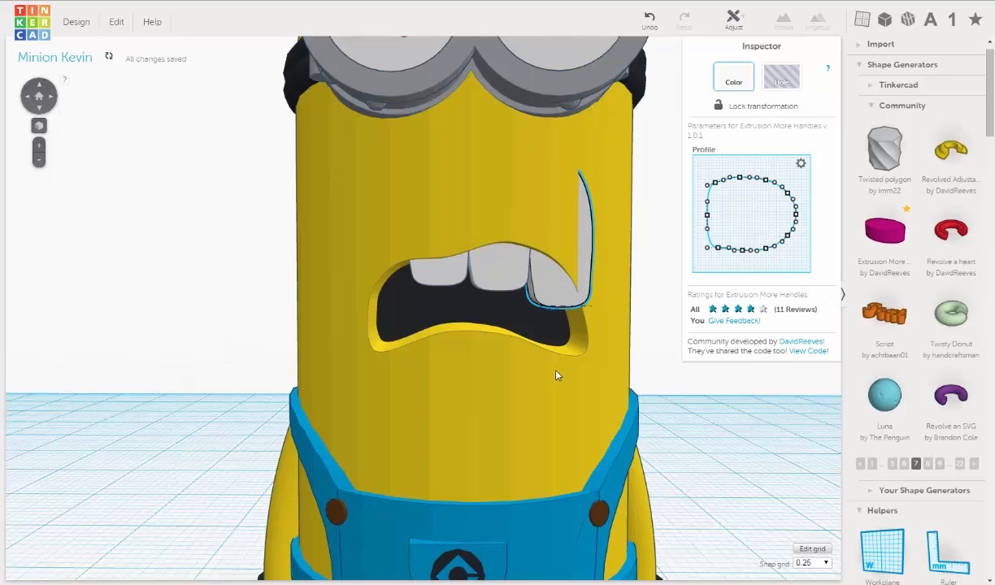
- Turn the third tooth to follow the curve of the face and nudge it sideways against its neighbour, inside the mouth
right_drag(559, 376, 593, 360)
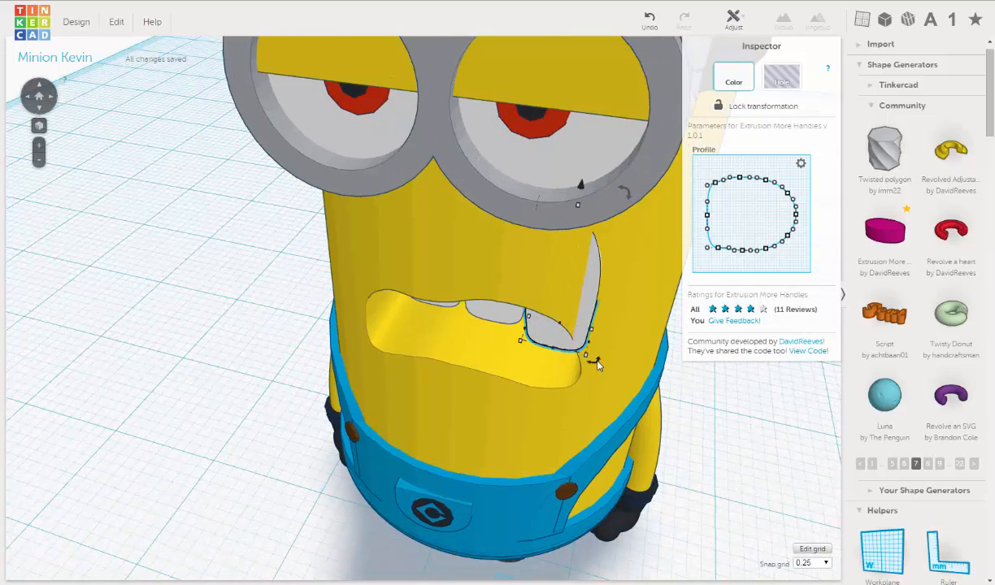
mouse_move(598, 363)
mouse_down()
mouse_move(615, 333)
mouse_move(606, 334)
mouse_move(595, 373)
mouse_move(606, 353)
mouse_up()
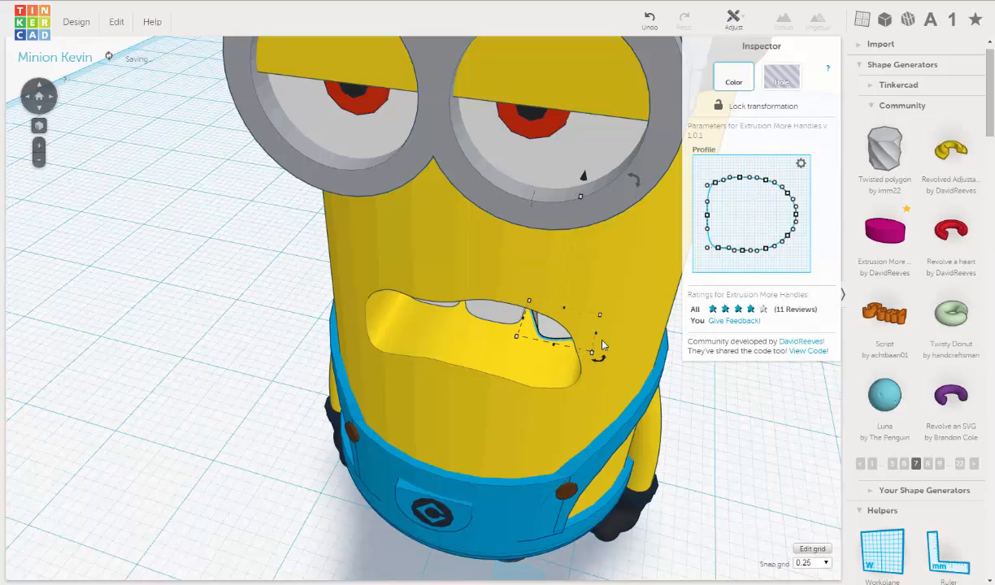
key(Left)
key(Left)
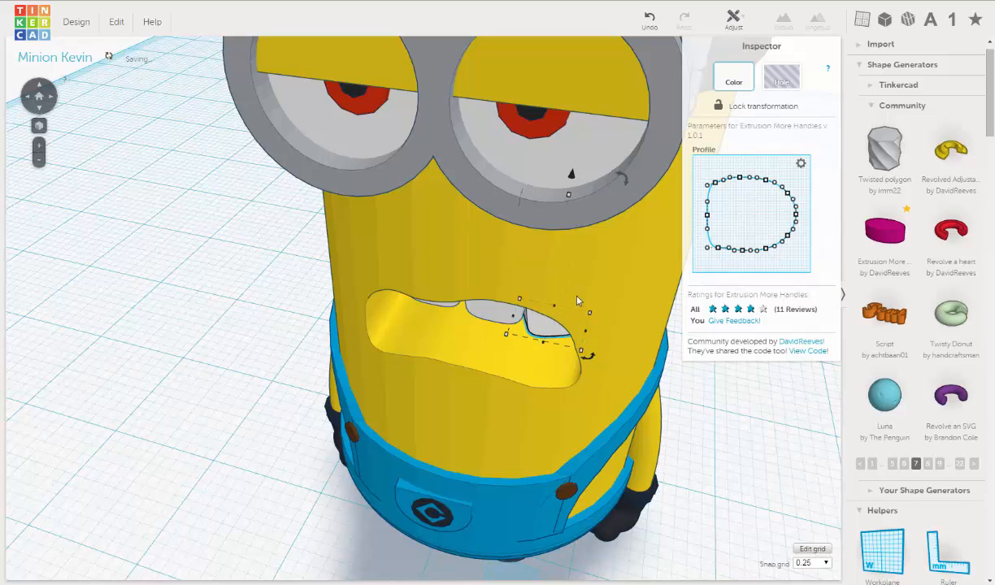
- Raise the third tooth to 24.95 mm above the workplane so that it hangs less far into the mouth
right_drag(581, 286, 581, 285)
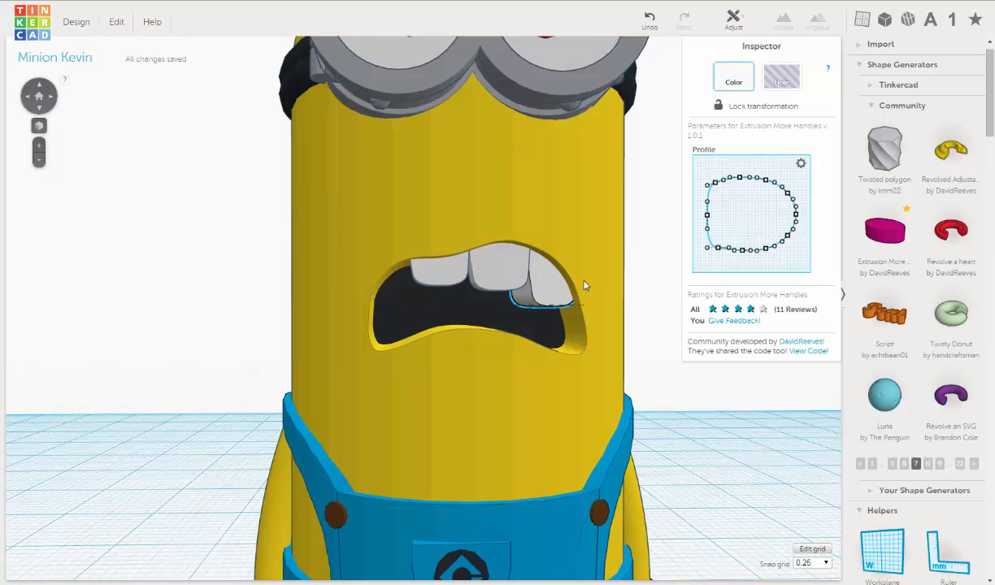
right_drag(580, 290, 561, 199)
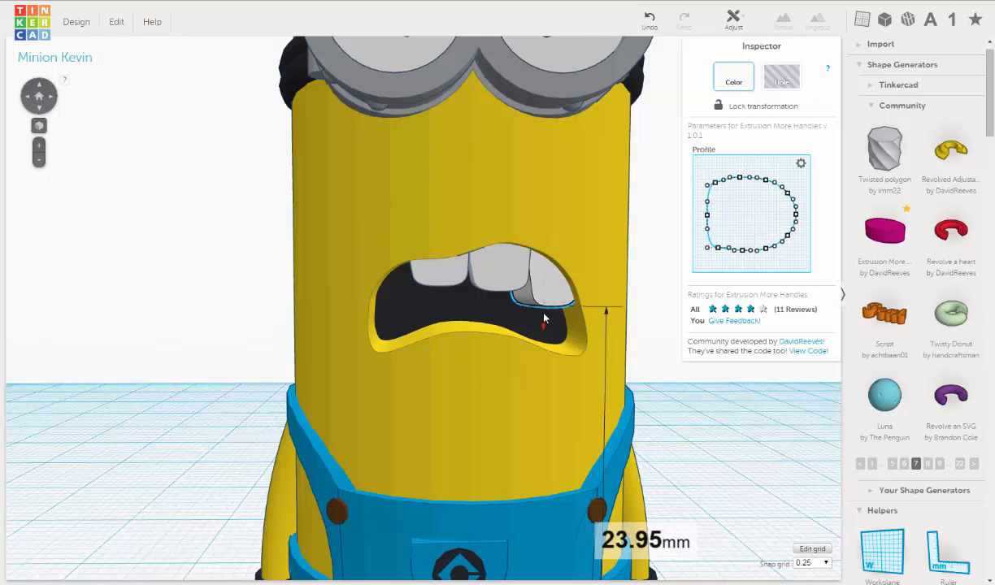
drag(544, 319, 560, 334)
right_drag(552, 334, 547, 322)
drag(546, 322, 543, 312)
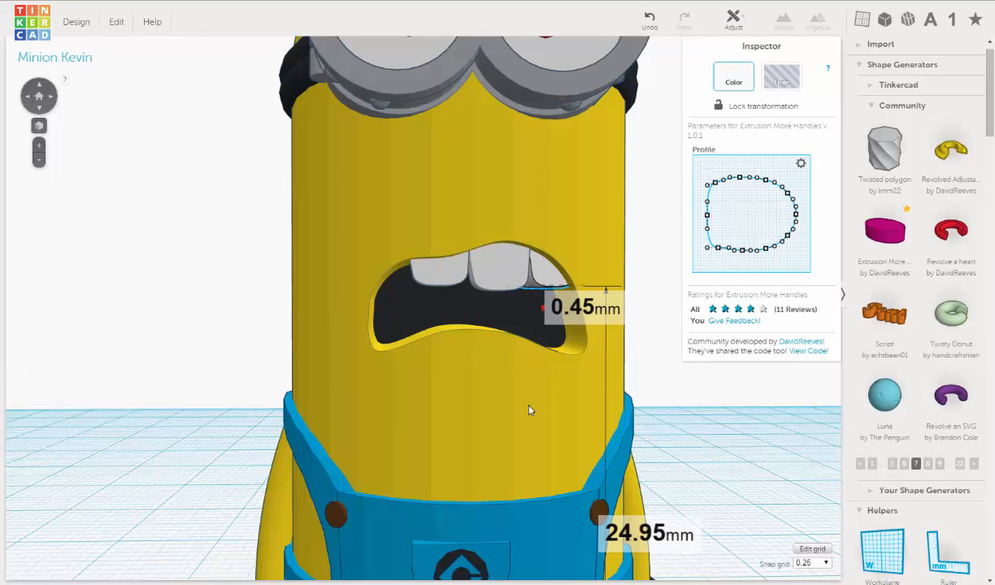
- Deselect the tooth and examine the Minion's mouth and teeth on the whole figure from several angles
right_drag(461, 429, 534, 413)
scroll(533, 415, down, 4)
scroll(532, 414, down, 2)
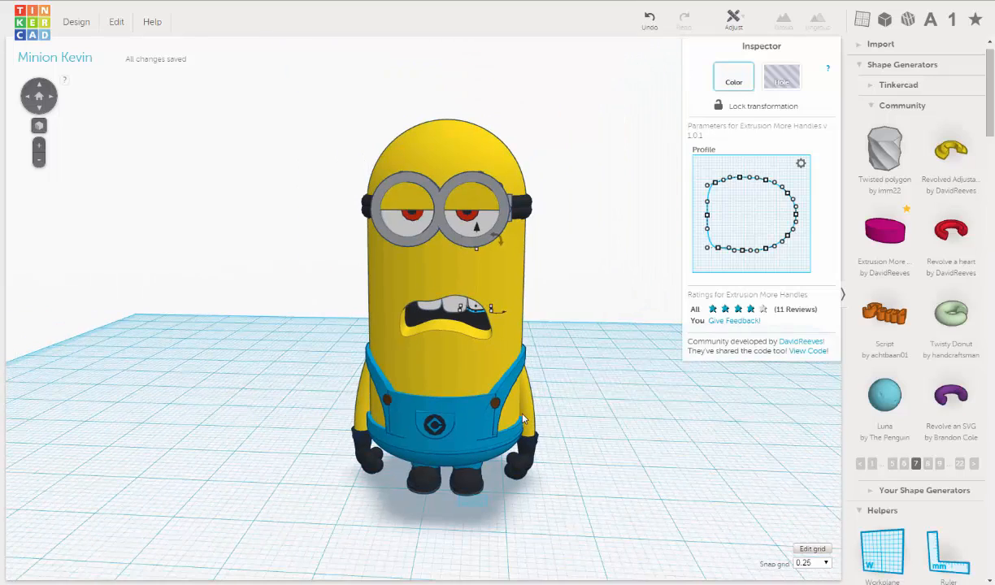
scroll(523, 419, down, 2)
scroll(523, 419, up, 5)
click(606, 412)
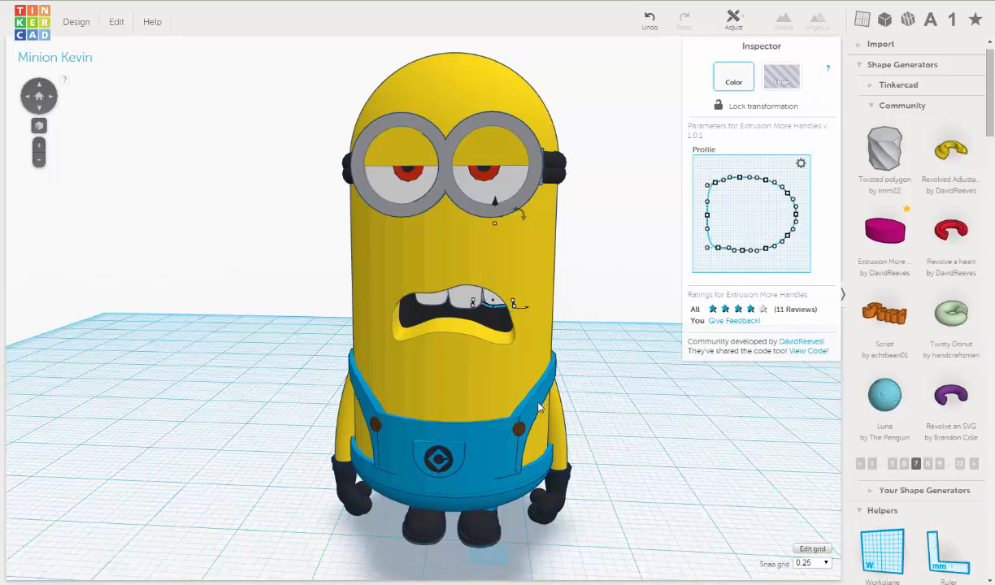
right_drag(511, 348, 537, 322)
right_drag(498, 361, 515, 388)
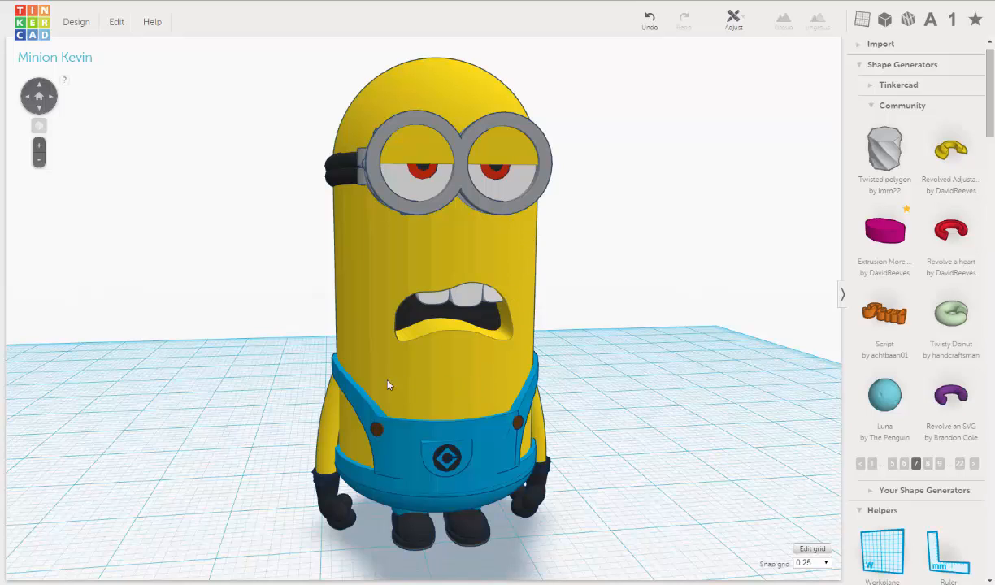
right_drag(348, 376, 570, 390)
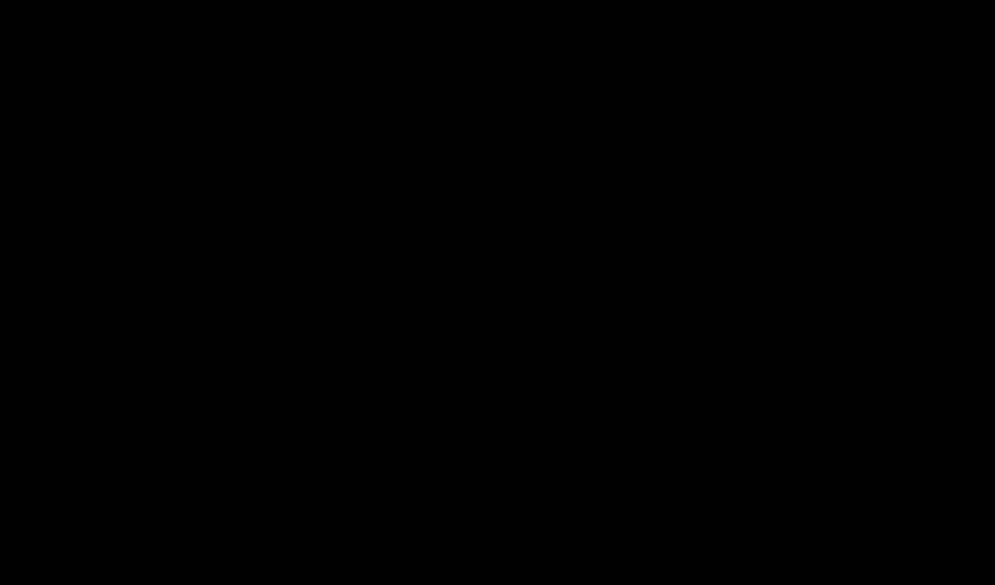